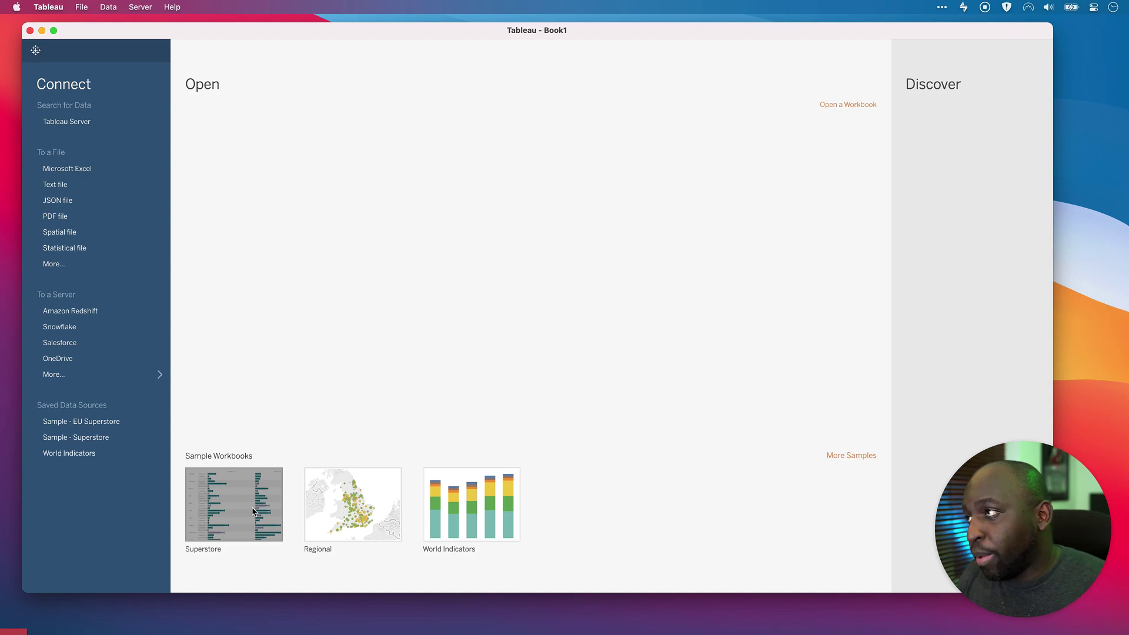
Step: Open the Superstore sample workbook and draw an annotation arrow on its dashboard
{"action": "left_click", "coordinate": [252, 512]}
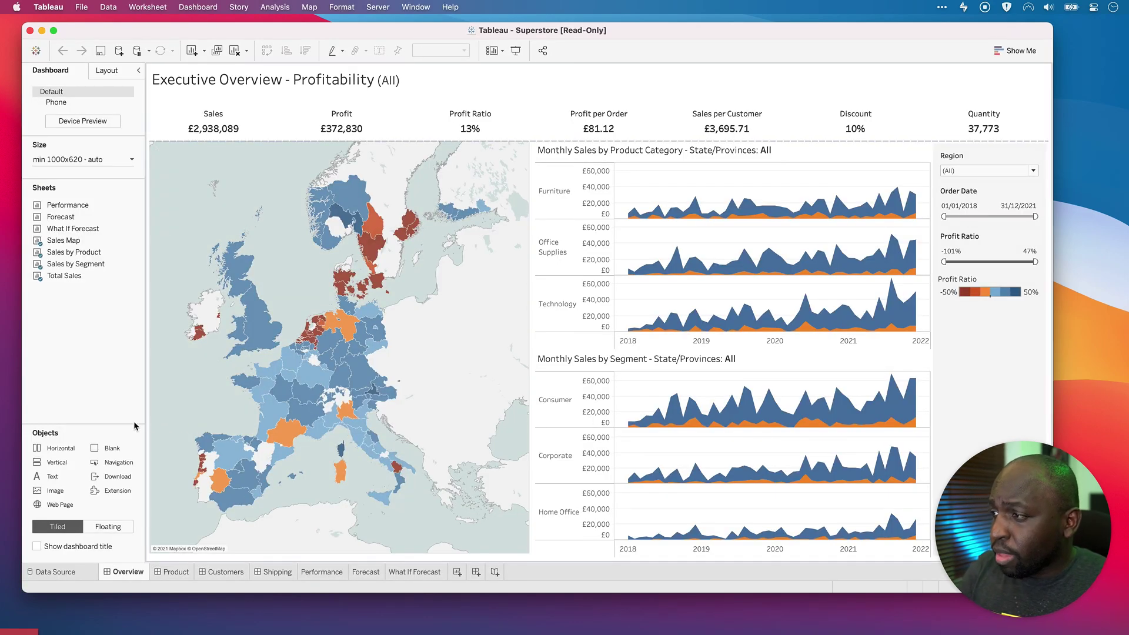
{"action": "key", "text": "ctrl+alt+a"}
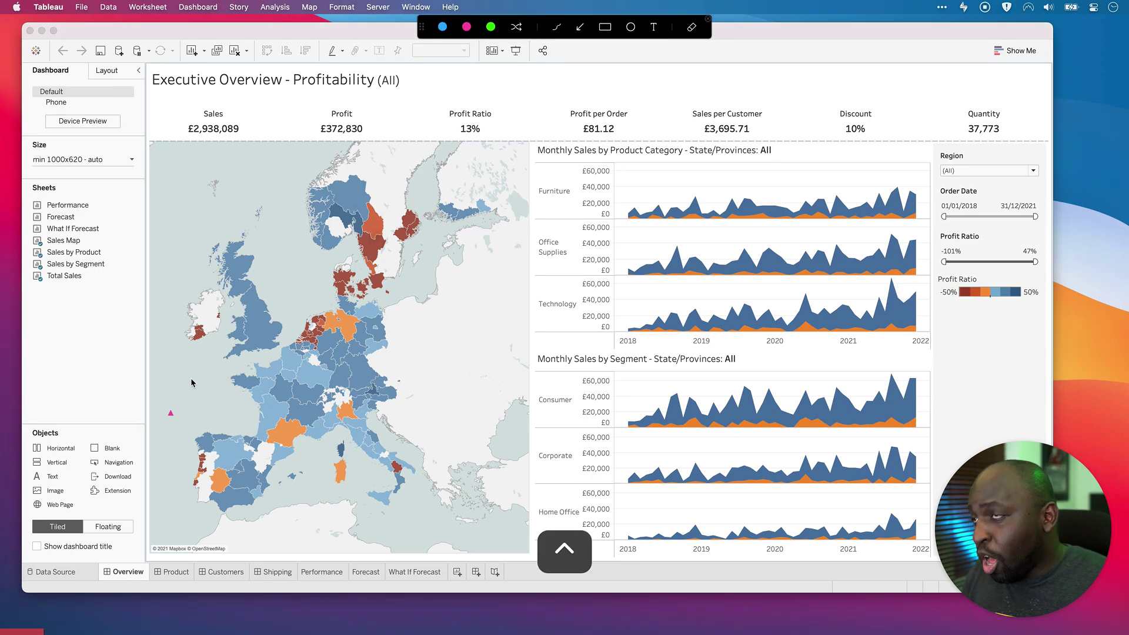
{"action": "mouse_move", "coordinate": [224, 218]}
{"action": "left_mouse_down"}
{"action": "mouse_move", "coordinate": [112, 436]}
{"action": "mouse_move", "coordinate": [119, 485]}
{"action": "left_mouse_up"}
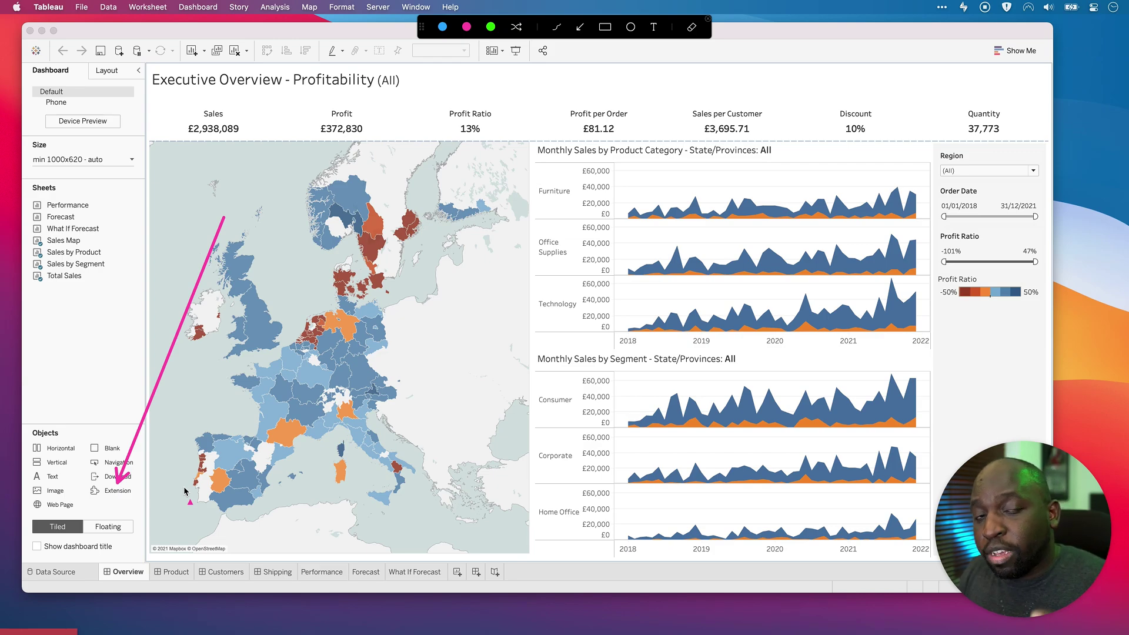
Step: Drop an Extension object onto the dashboard and list extensions from All Categories
{"action": "left_click", "coordinate": [115, 493]}
{"action": "left_click_drag", "start_coordinate": [115, 494], "coordinate": [978, 327]}
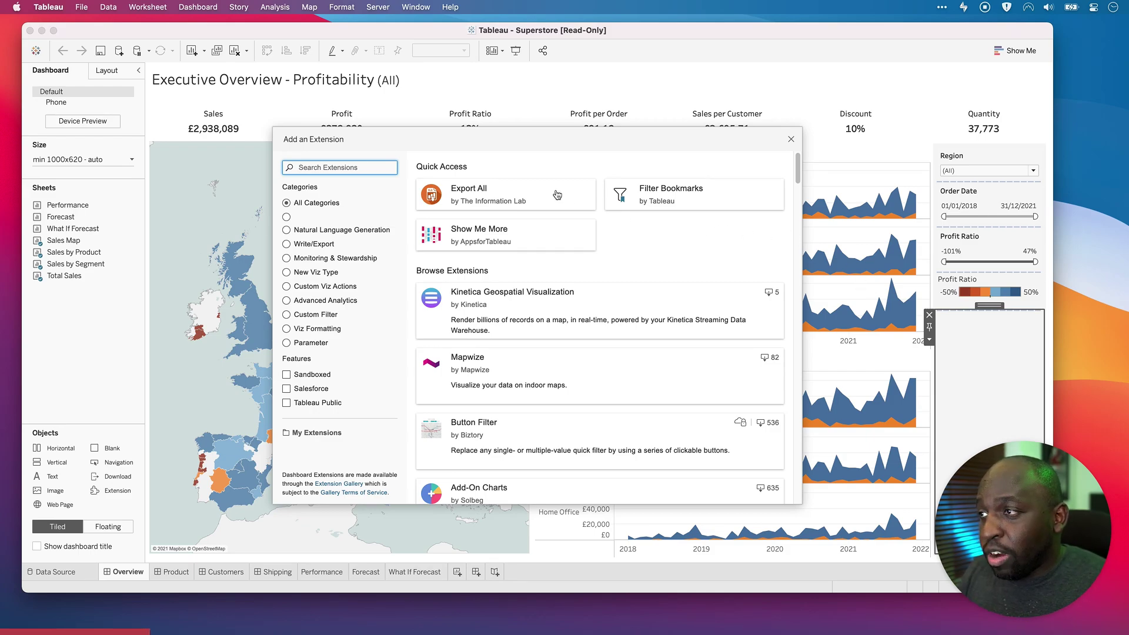
{"action": "left_click", "coordinate": [297, 217]}
{"action": "left_click", "coordinate": [295, 202]}
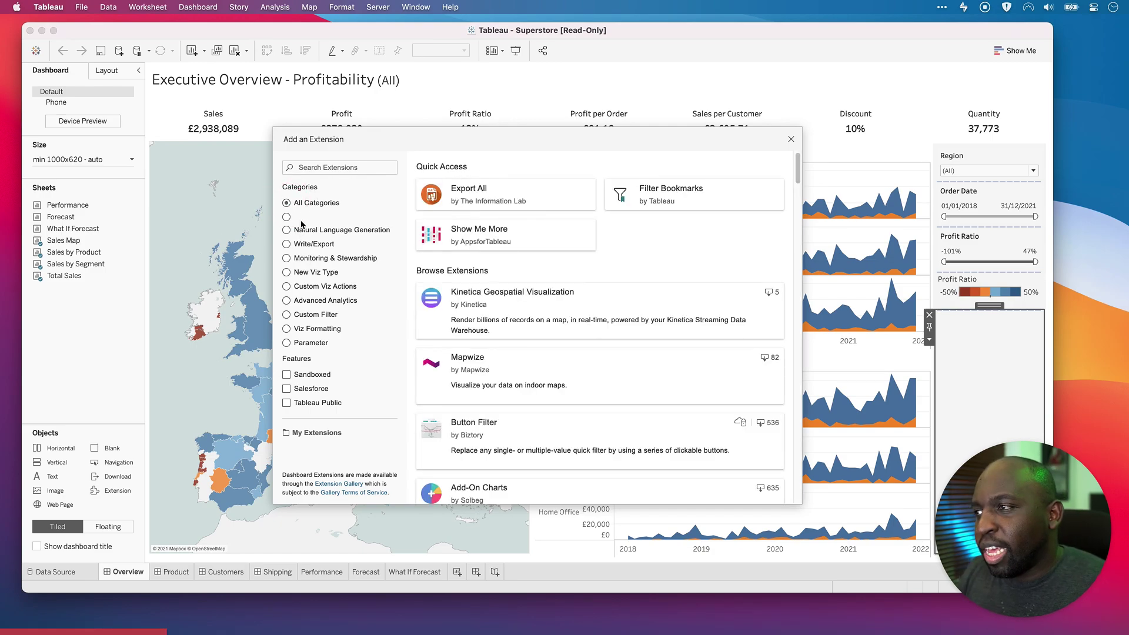
Step: Browse the extension categories from Natural Language Generation to Parameter, finishing on Custom Filter
{"action": "left_click", "coordinate": [294, 230]}
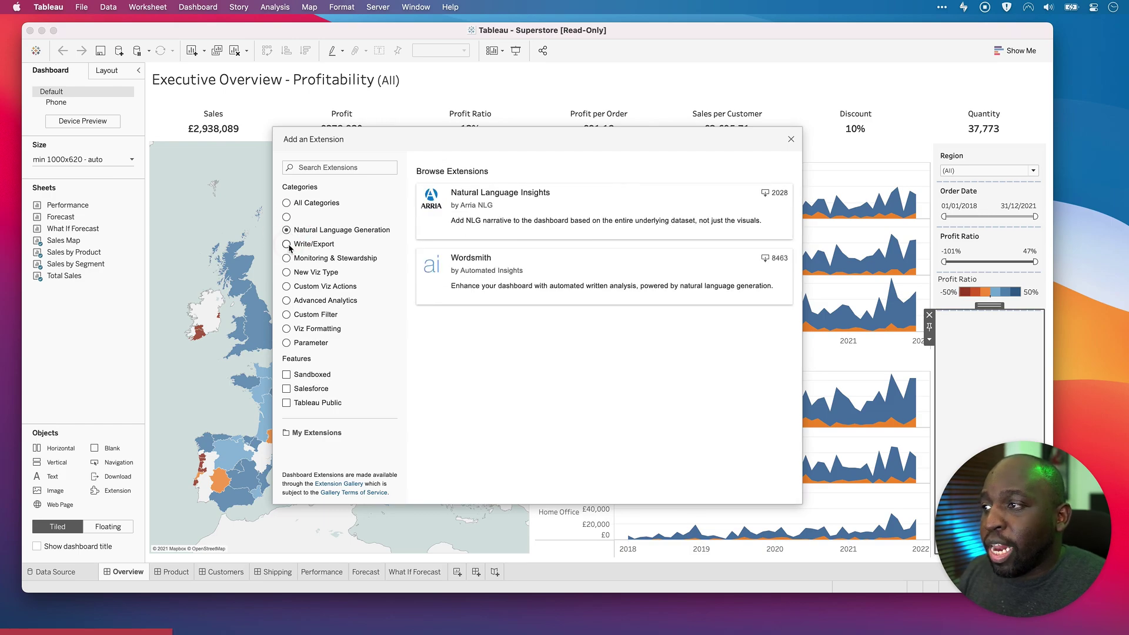
{"action": "left_click", "coordinate": [289, 245]}
{"action": "left_click", "coordinate": [288, 259]}
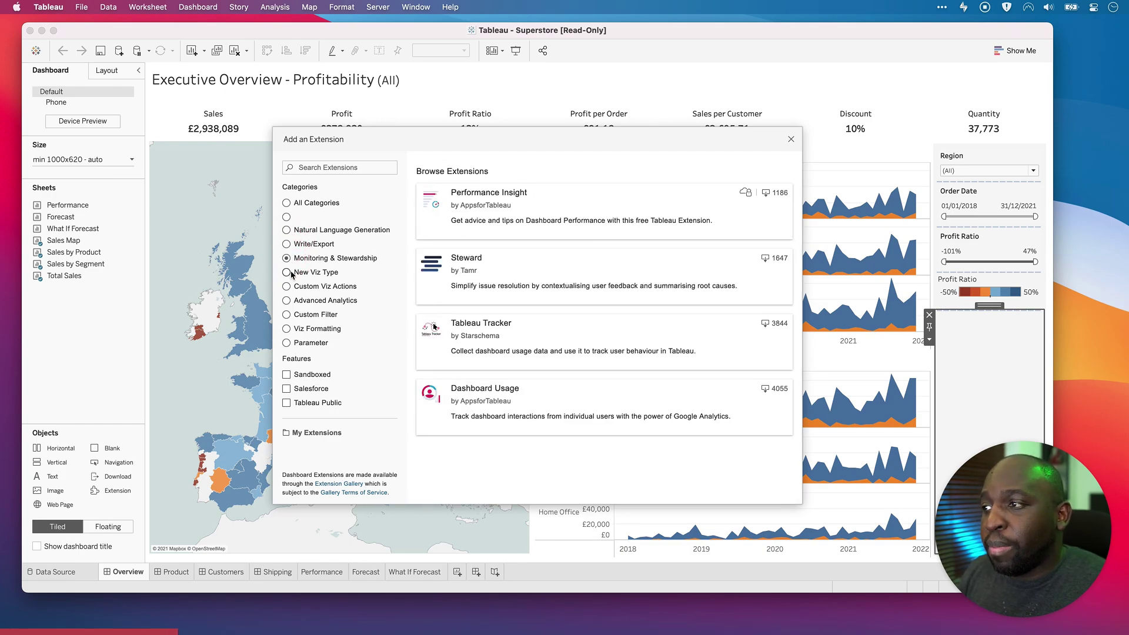
{"action": "left_click", "coordinate": [288, 273]}
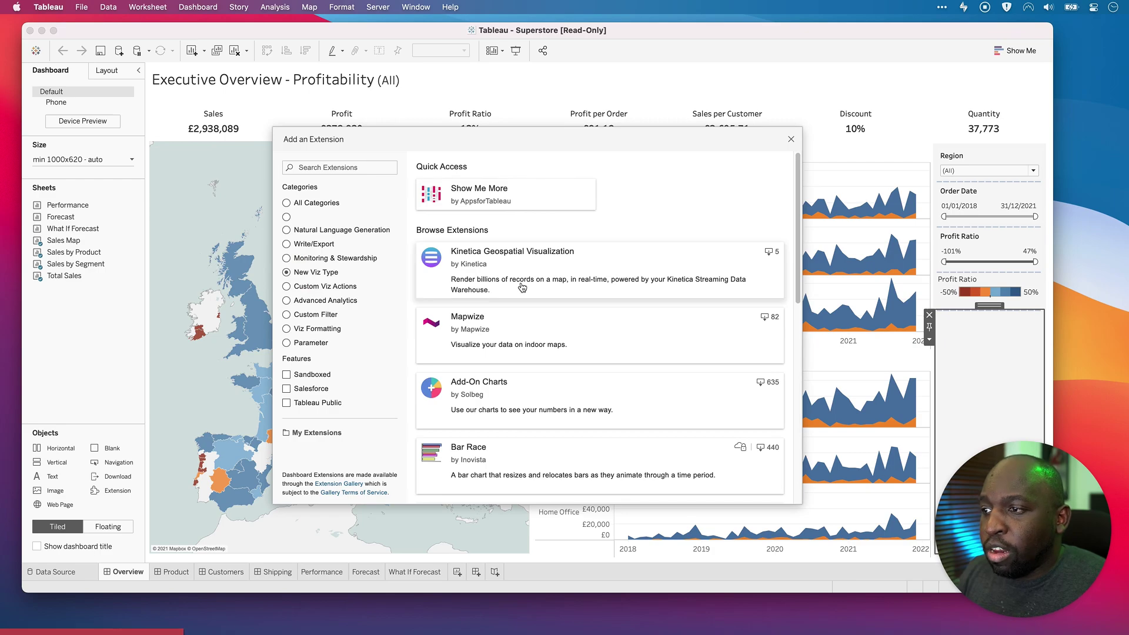
{"action": "left_click", "coordinate": [288, 286]}
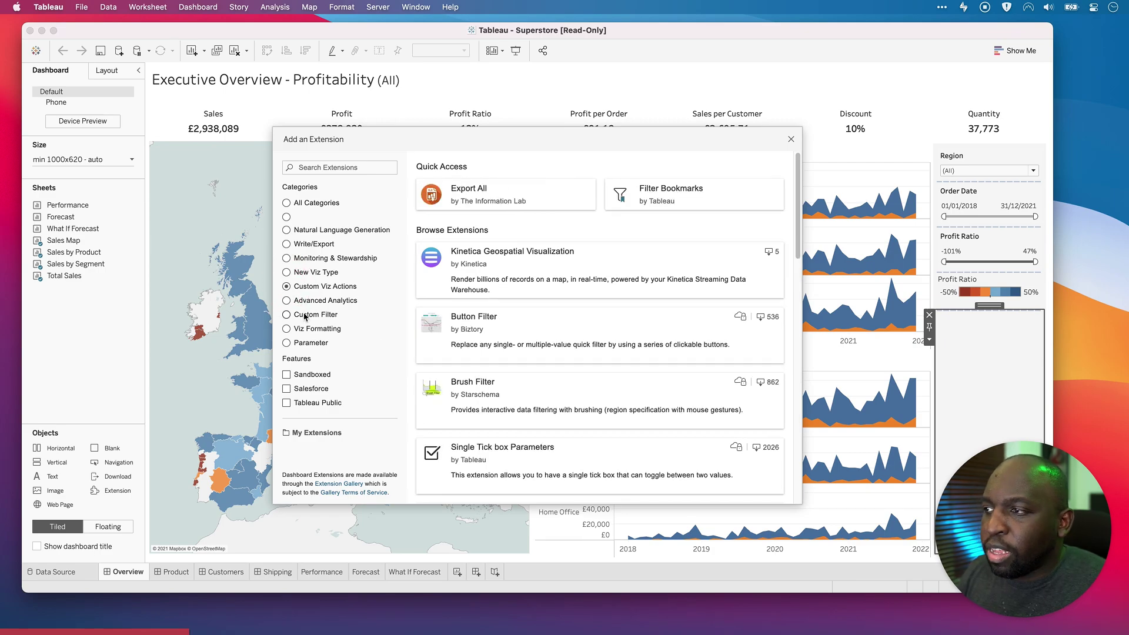
{"action": "left_click", "coordinate": [287, 300]}
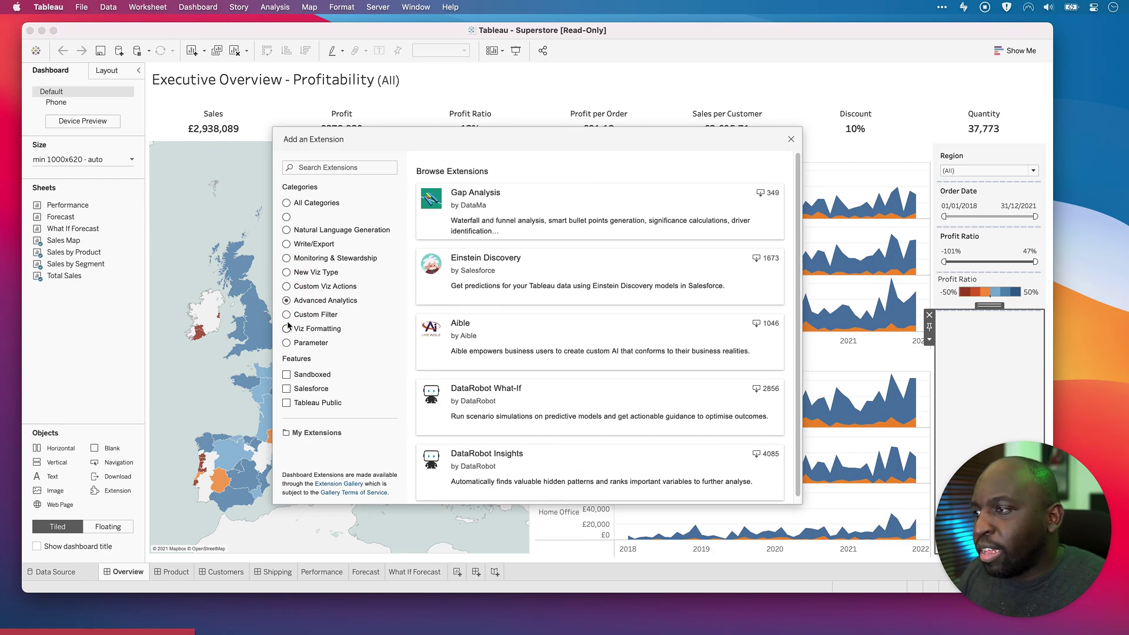
{"action": "left_click", "coordinate": [287, 314]}
{"action": "left_click", "coordinate": [287, 329]}
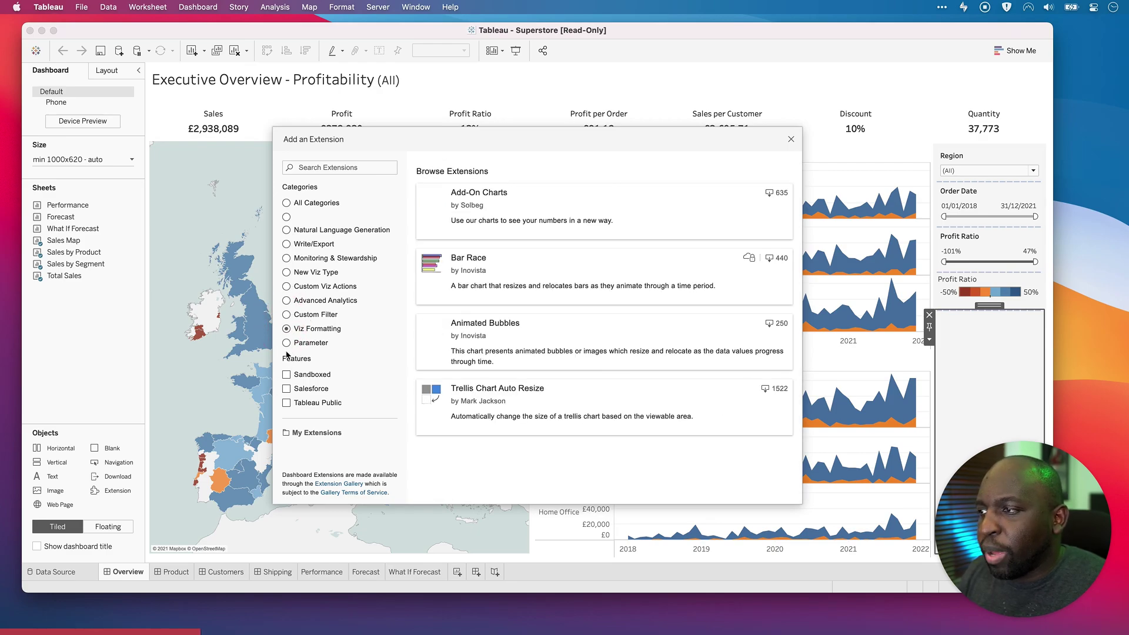
{"action": "left_click", "coordinate": [287, 343]}
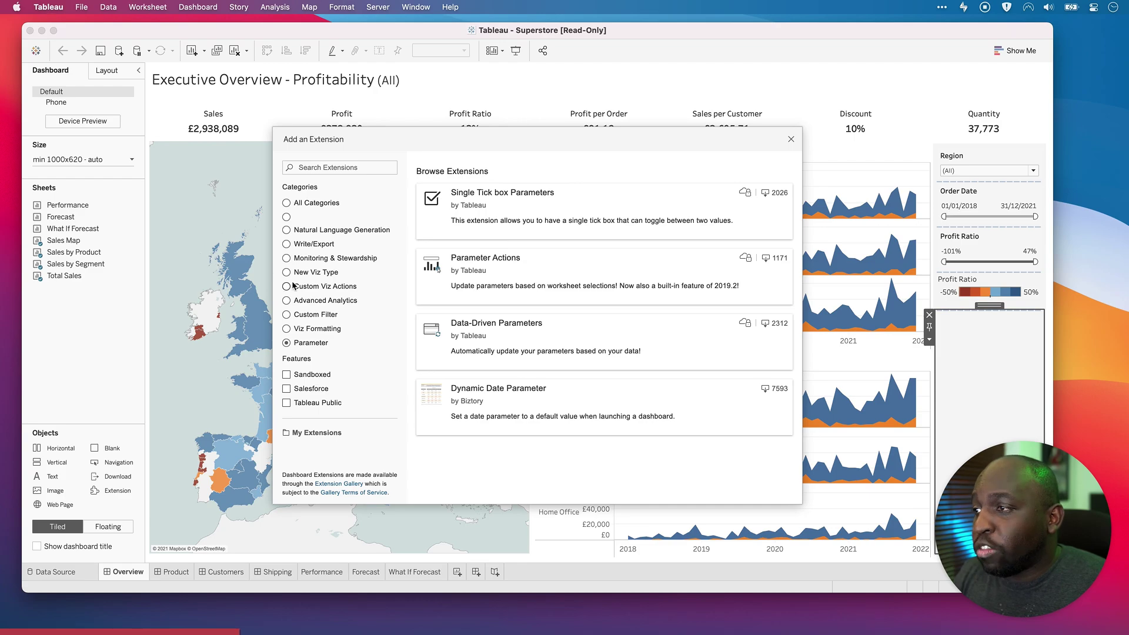
{"action": "left_click", "coordinate": [288, 300]}
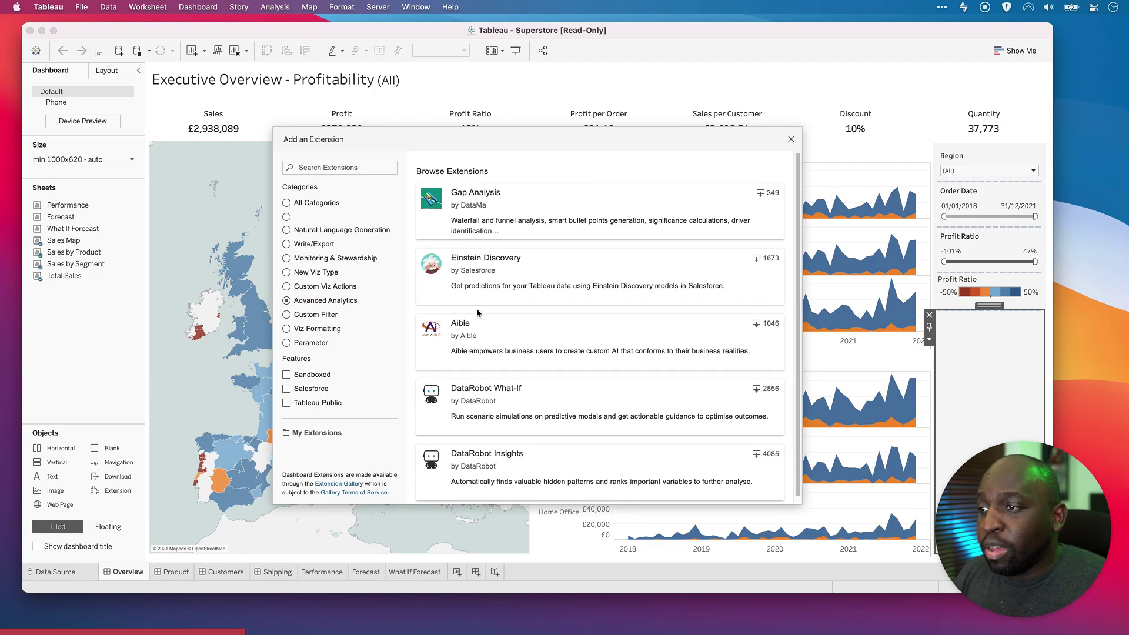
{"action": "left_click", "coordinate": [286, 286]}
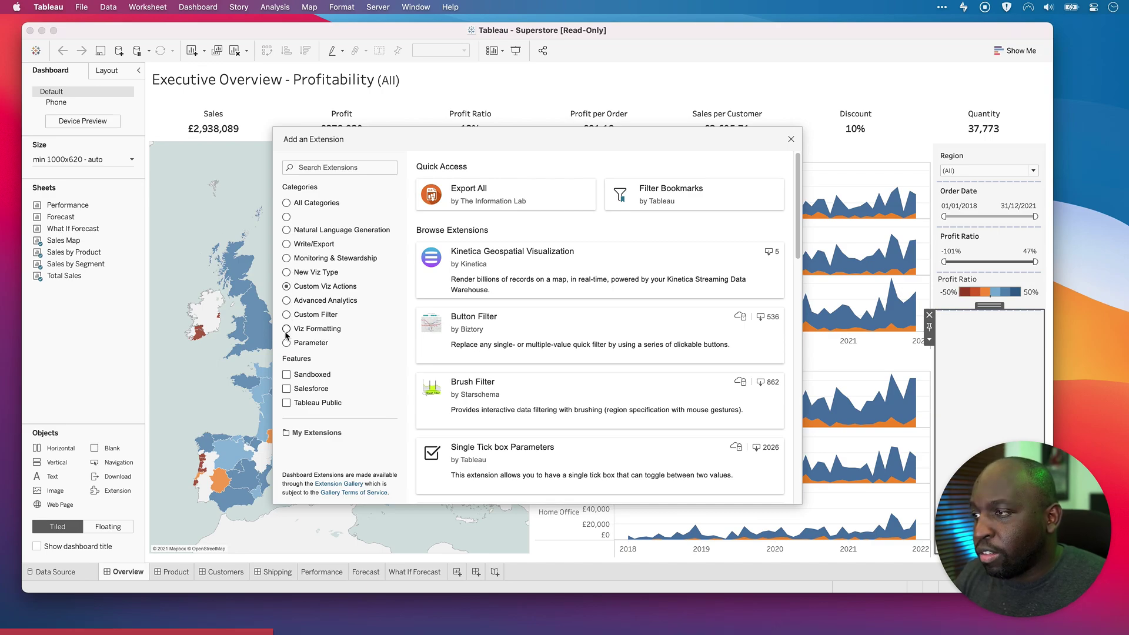
{"action": "left_click", "coordinate": [286, 315]}
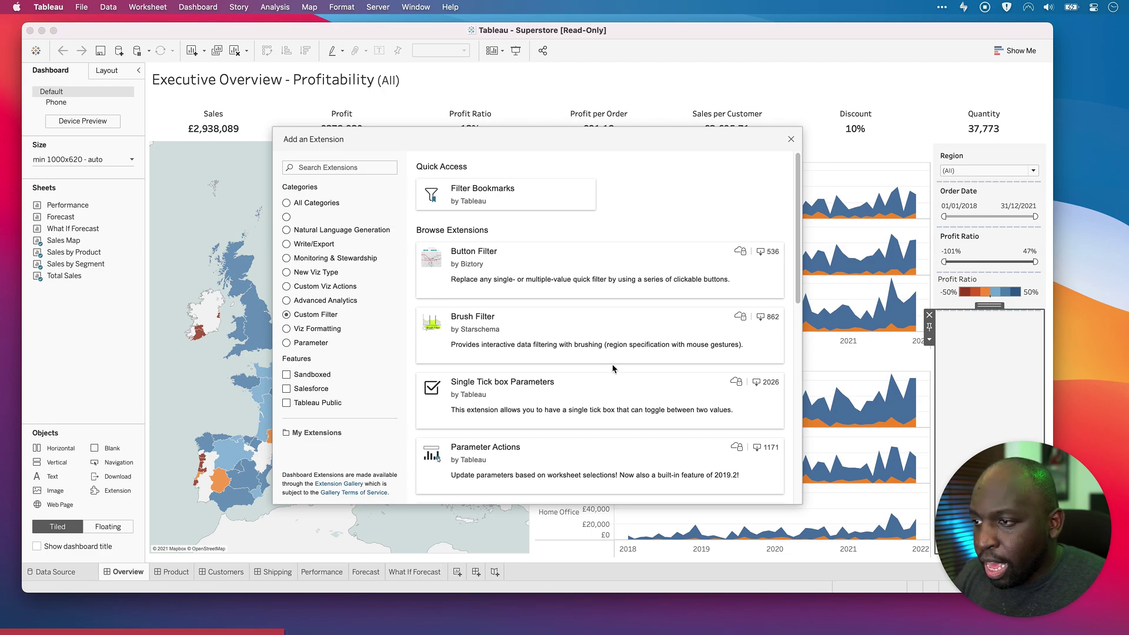
{"action": "scroll", "coordinate": [612, 368], "scroll_direction": "down", "scroll_amount": 5}
{"action": "scroll", "coordinate": [612, 369], "scroll_direction": "down", "scroll_amount": 2}
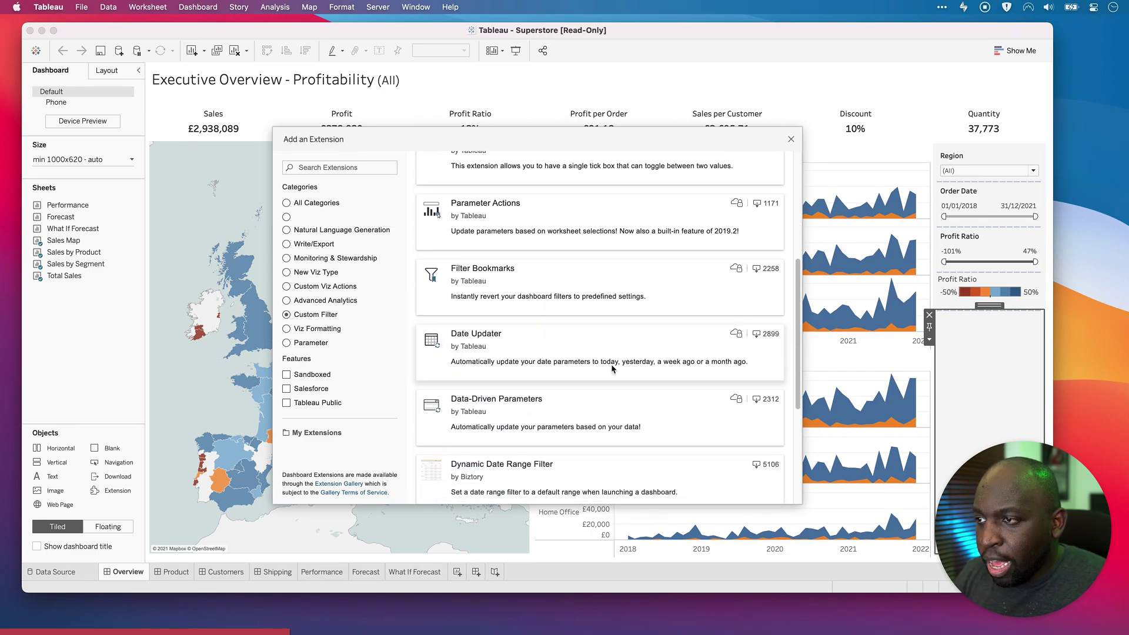
{"action": "scroll", "coordinate": [611, 369], "scroll_direction": "up", "scroll_amount": 2}
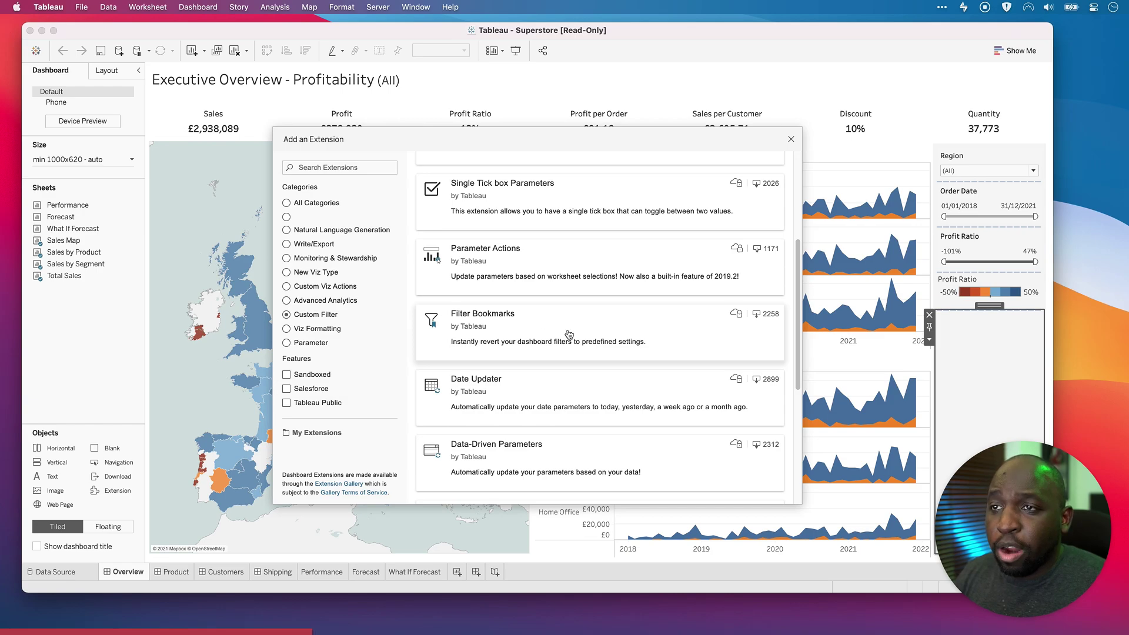
{"action": "mouse_move", "coordinate": [734, 316]}
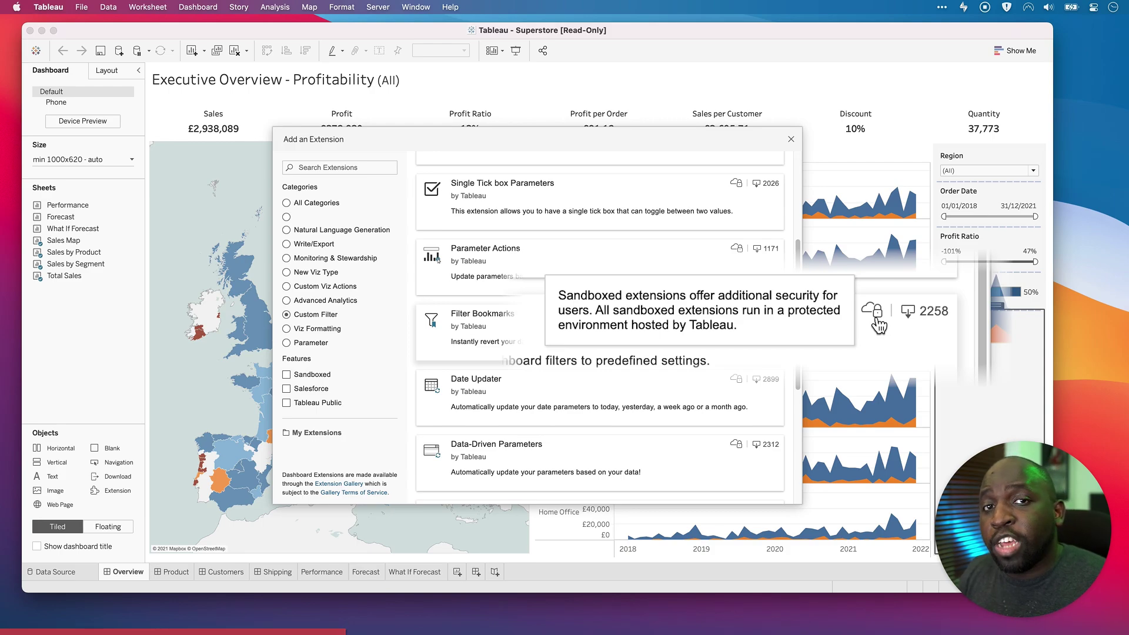
{"action": "scroll", "coordinate": [729, 318], "scroll_direction": "down", "scroll_amount": 3}
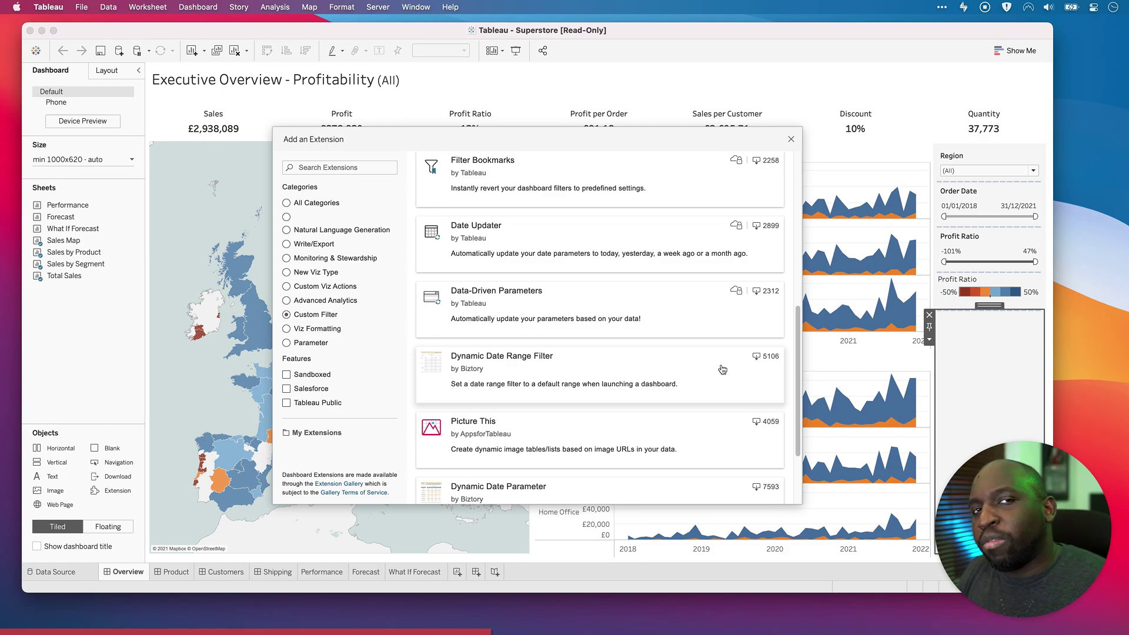
{"action": "scroll", "coordinate": [714, 365], "scroll_direction": "up", "scroll_amount": 3}
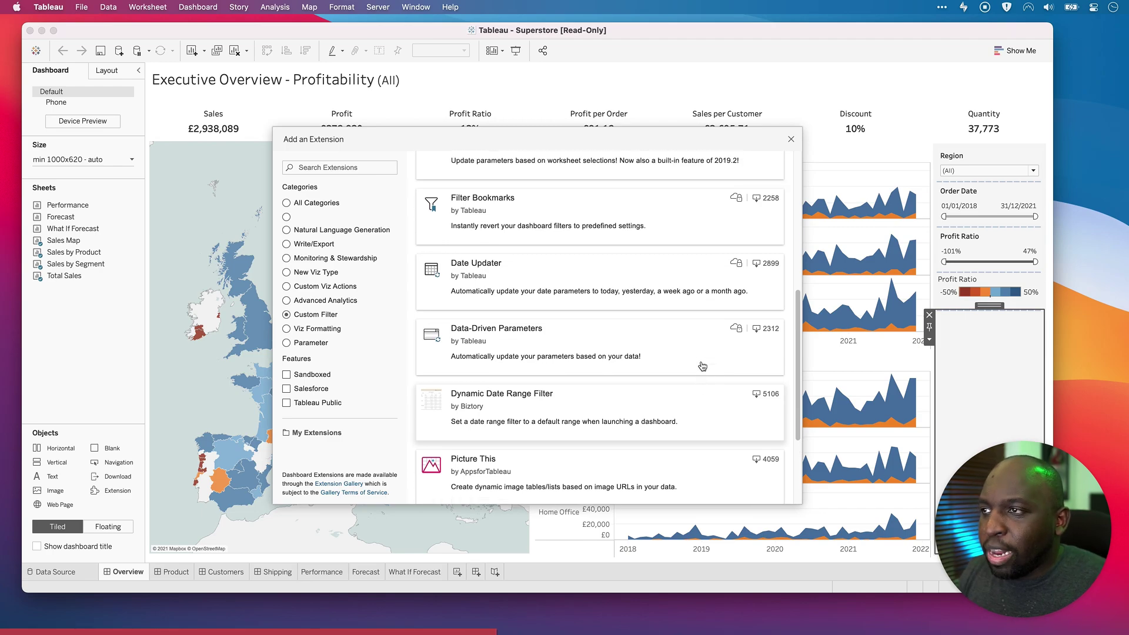
Step: Open the Filter Bookmarks detail page and scroll through its description and screenshots
{"action": "left_click", "coordinate": [521, 221]}
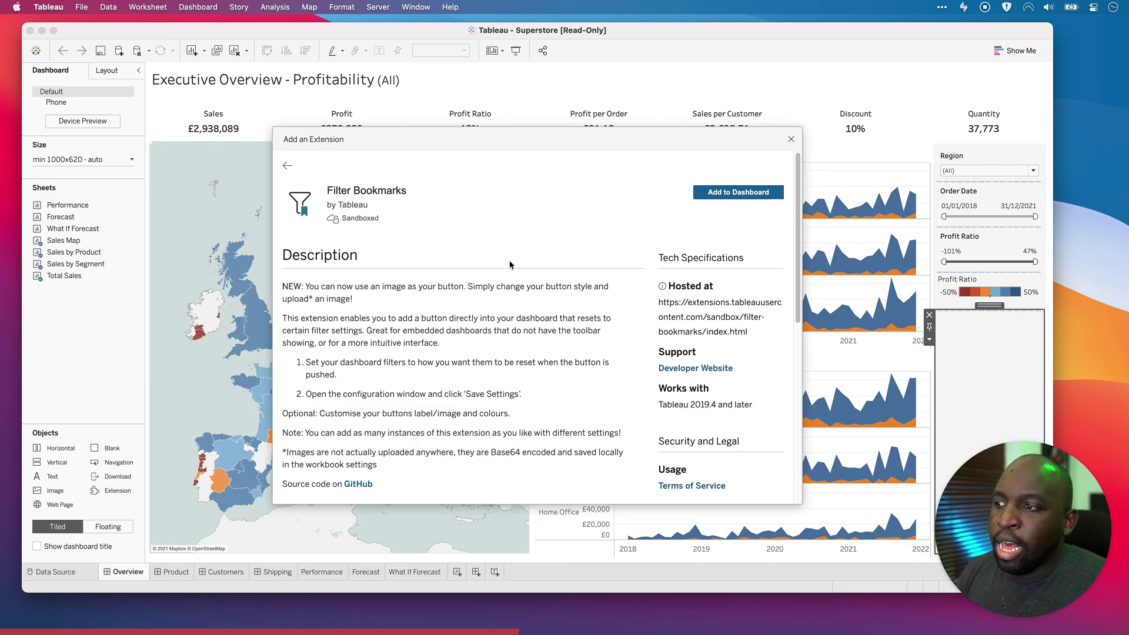
{"action": "scroll", "coordinate": [511, 265], "scroll_direction": "down", "scroll_amount": 5}
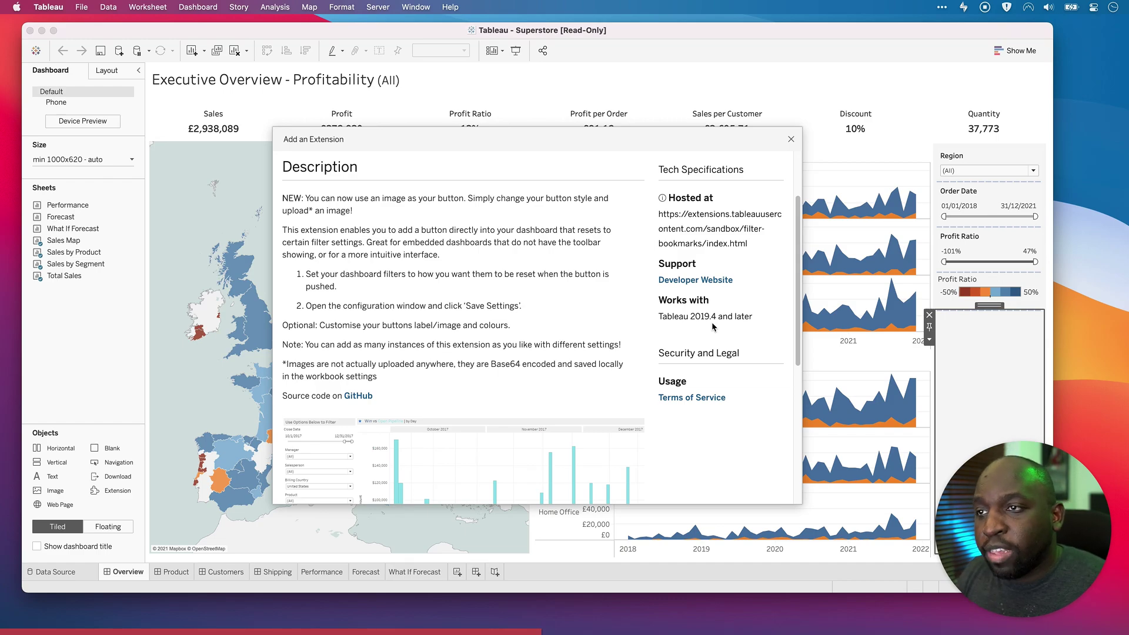
{"action": "scroll", "coordinate": [713, 327], "scroll_direction": "up", "scroll_amount": 3}
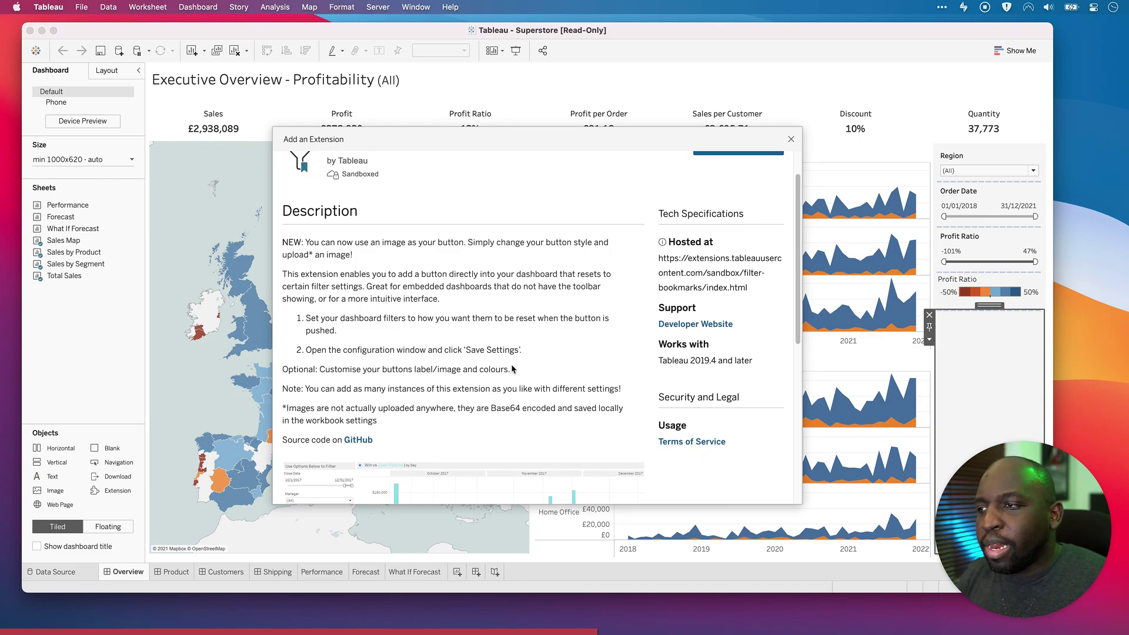
{"action": "scroll", "coordinate": [506, 367], "scroll_direction": "down", "scroll_amount": 5}
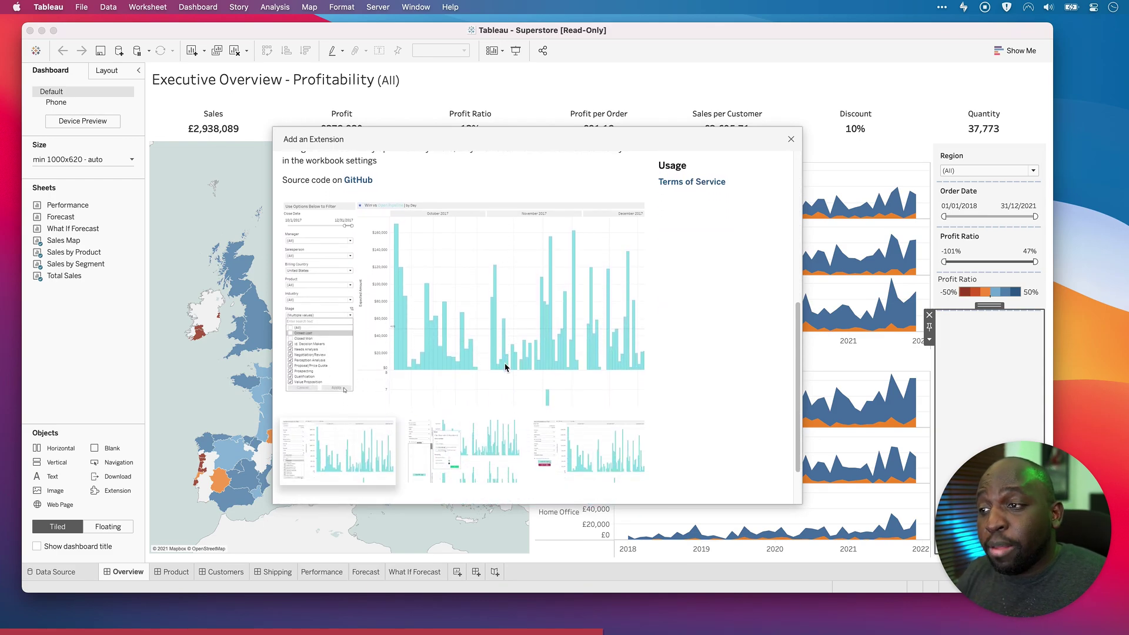
{"action": "scroll", "coordinate": [505, 368], "scroll_direction": "down", "scroll_amount": 2}
{"action": "scroll", "coordinate": [682, 373], "scroll_direction": "up", "scroll_amount": 10}
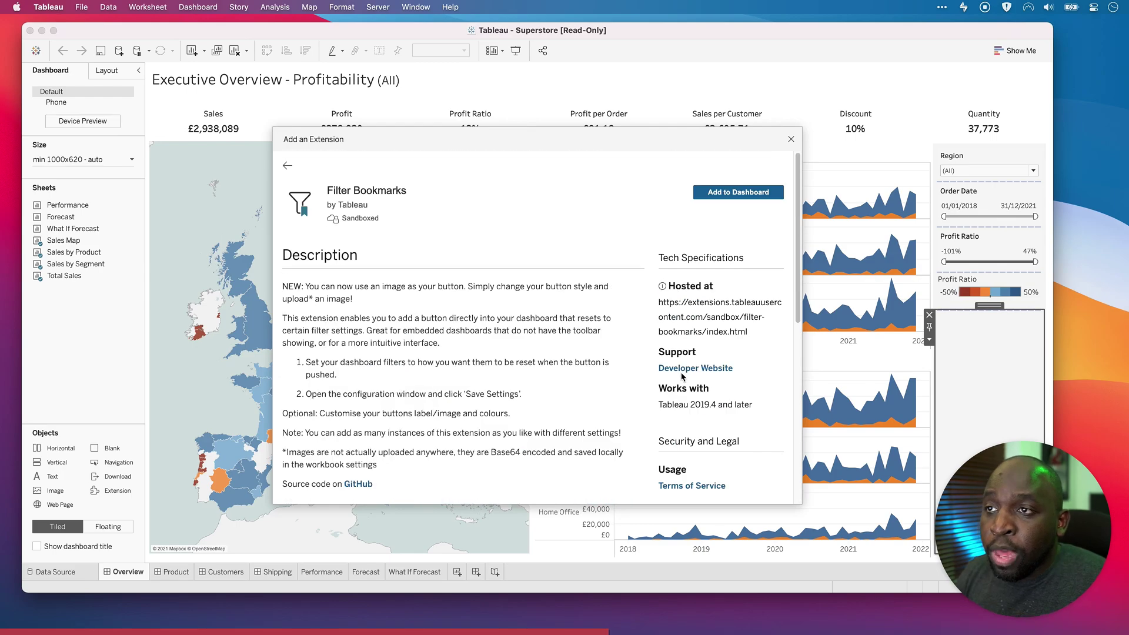
Step: Add Filter Bookmarks to the dashboard and outline its configuration window with a rectangle annotation
{"action": "left_click", "coordinate": [735, 194]}
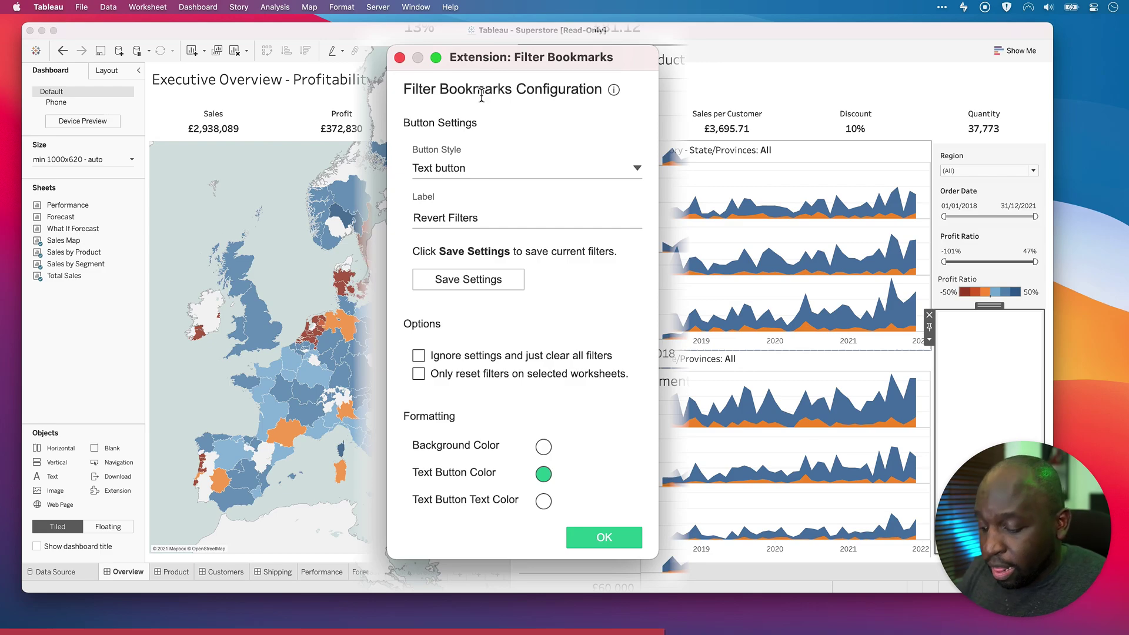
{"action": "left_click", "coordinate": [603, 27]}
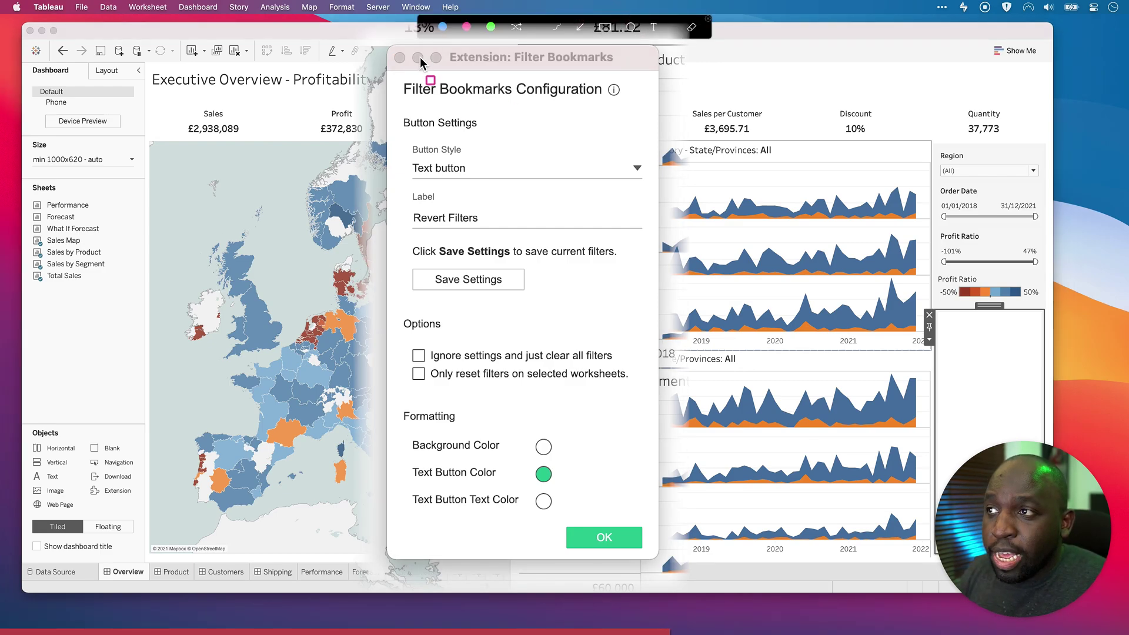
{"action": "mouse_move", "coordinate": [384, 44]}
{"action": "left_mouse_down"}
{"action": "mouse_move", "coordinate": [638, 492]}
{"action": "mouse_move", "coordinate": [665, 567]}
{"action": "left_mouse_up"}
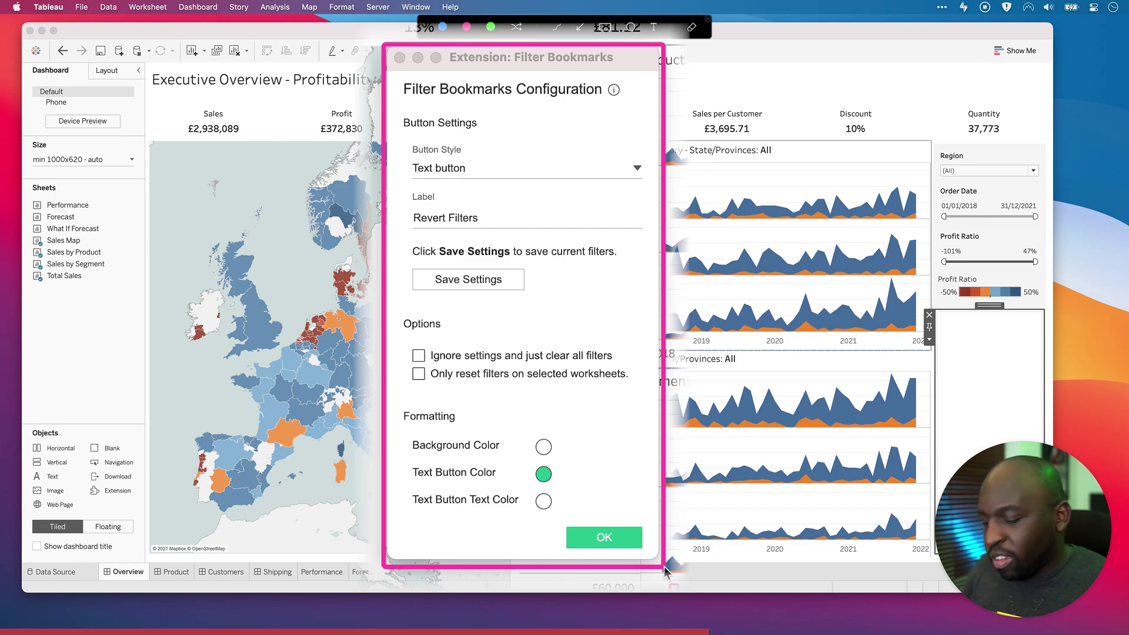
{"action": "key", "text": "Escape"}
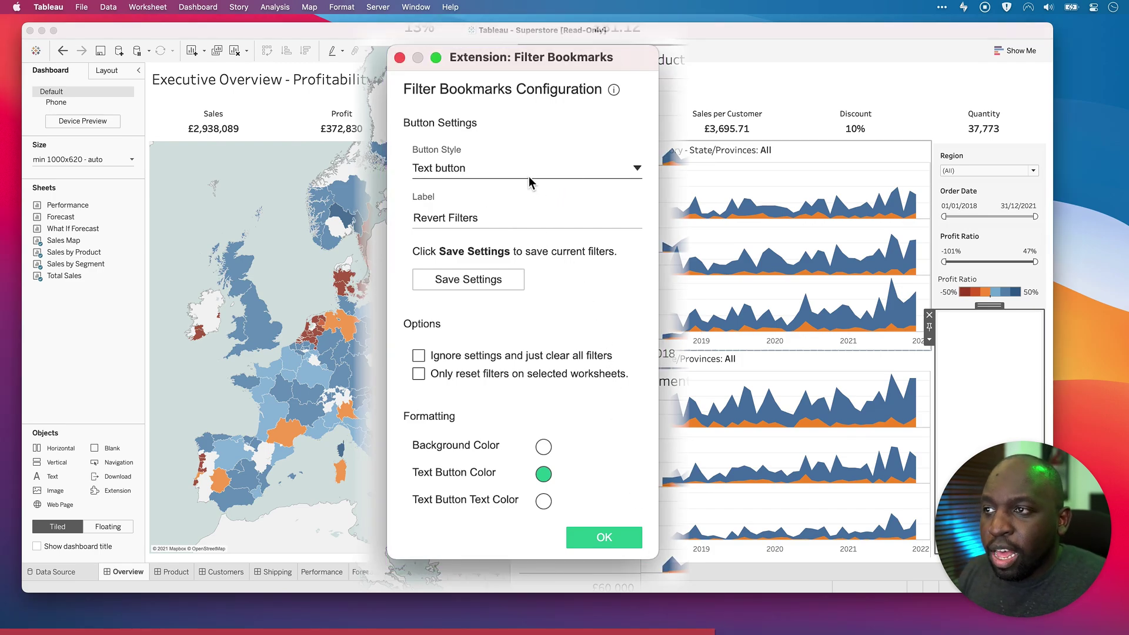
Step: Keep the Text button style, label the button Revert Filters, and save the current filters
{"action": "left_click", "coordinate": [530, 176]}
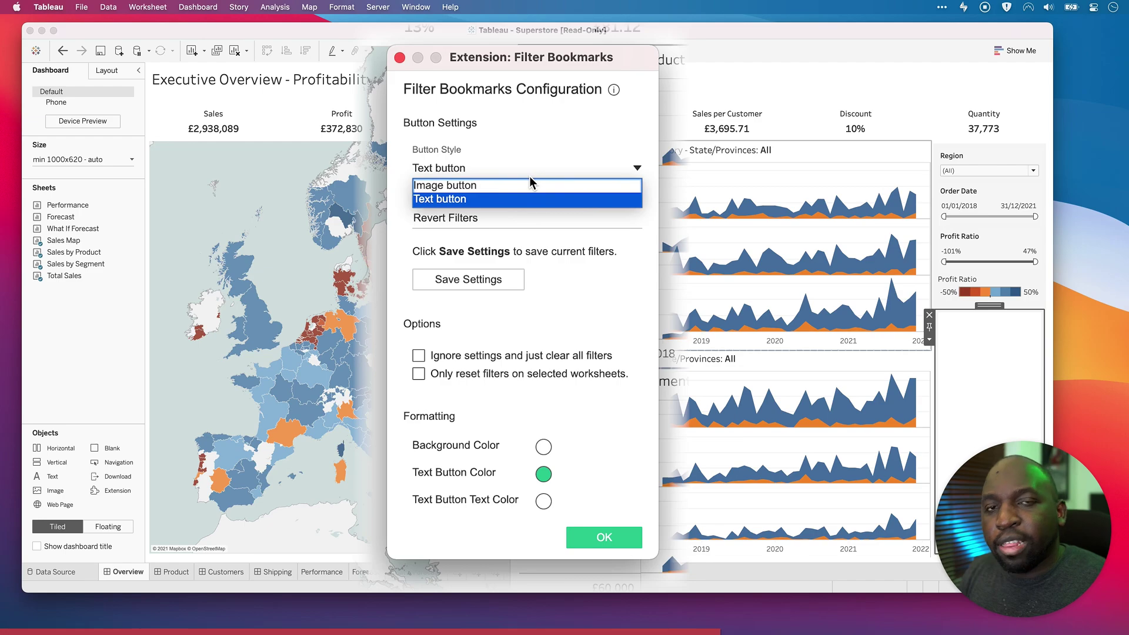
{"action": "left_click", "coordinate": [529, 168]}
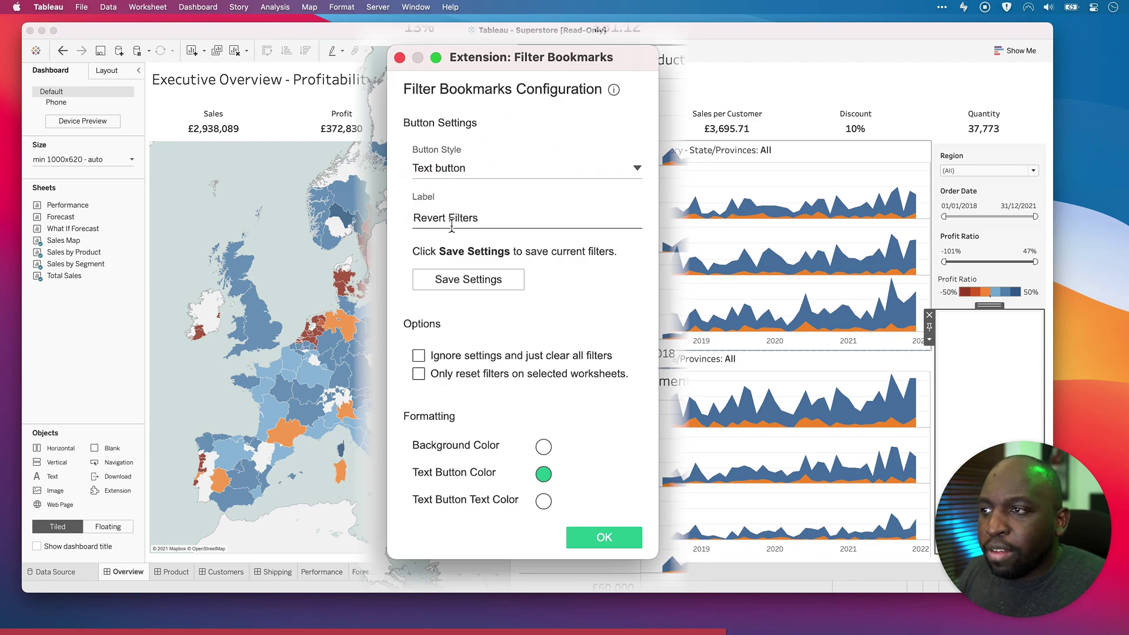
{"action": "left_click", "coordinate": [492, 216]}
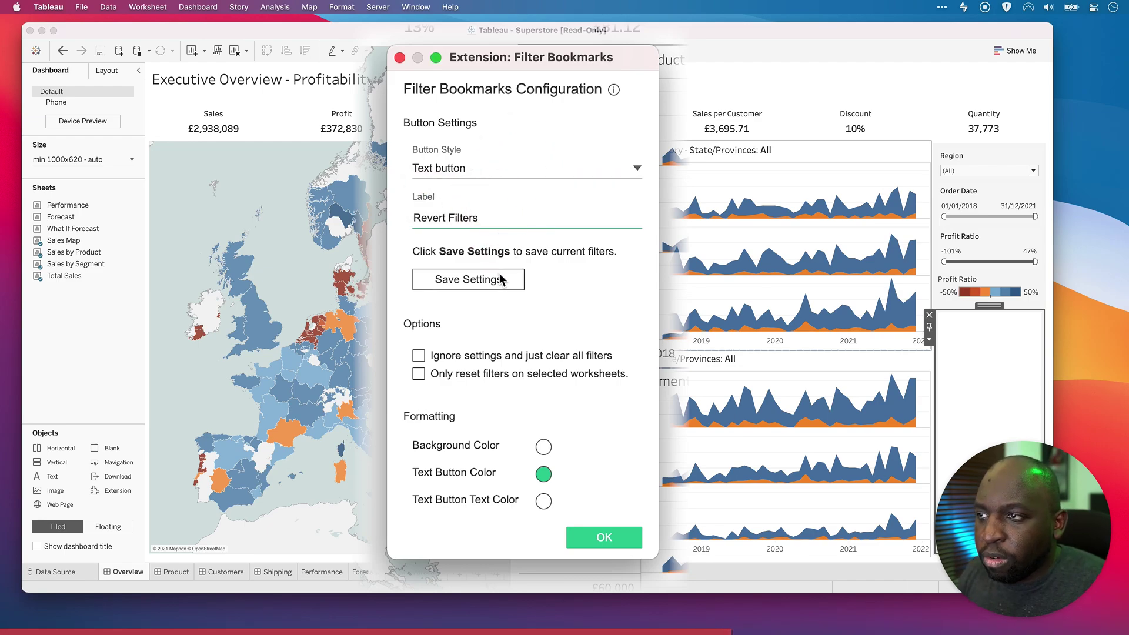
{"action": "left_click", "coordinate": [470, 281]}
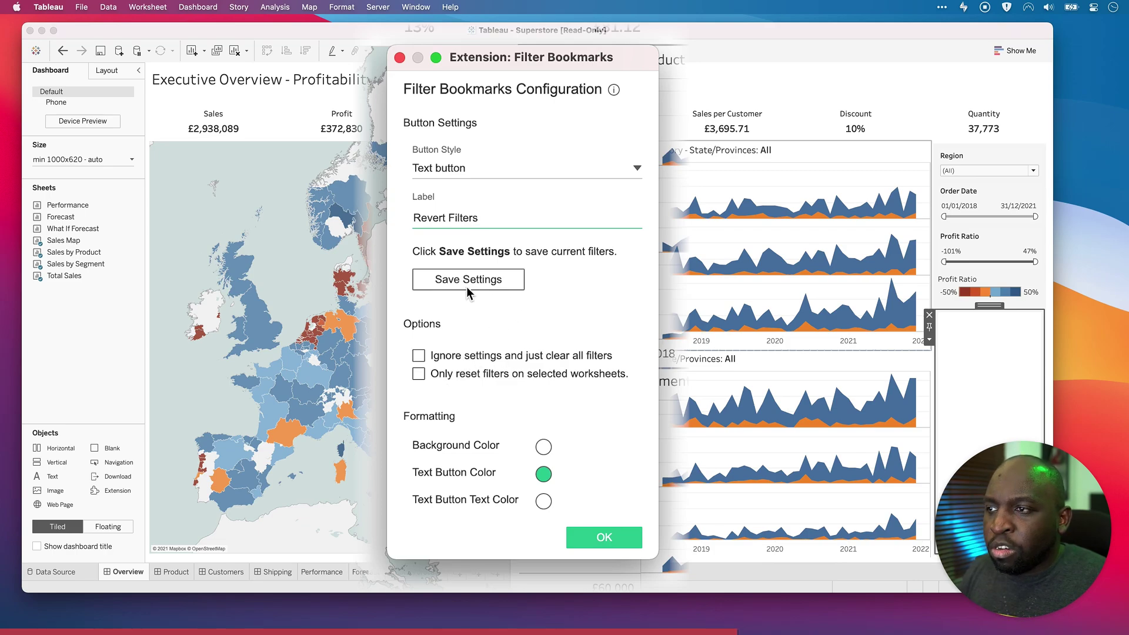
Step: Confirm the extension settings and move the Revert Filters container above the Region filter
{"action": "left_click", "coordinate": [588, 460]}
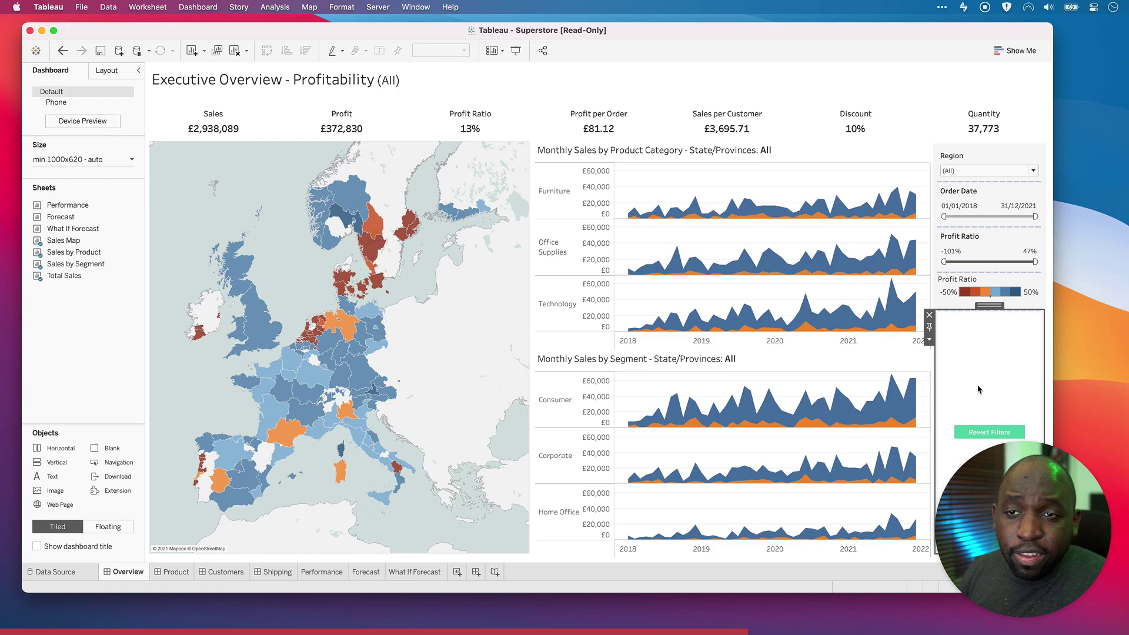
{"action": "left_click_drag", "start_coordinate": [989, 305], "coordinate": [980, 422]}
{"action": "left_click", "coordinate": [998, 157]}
Step: Reopen the Revert Filters configuration via Configure… in its container options
{"action": "left_click", "coordinate": [971, 227]}
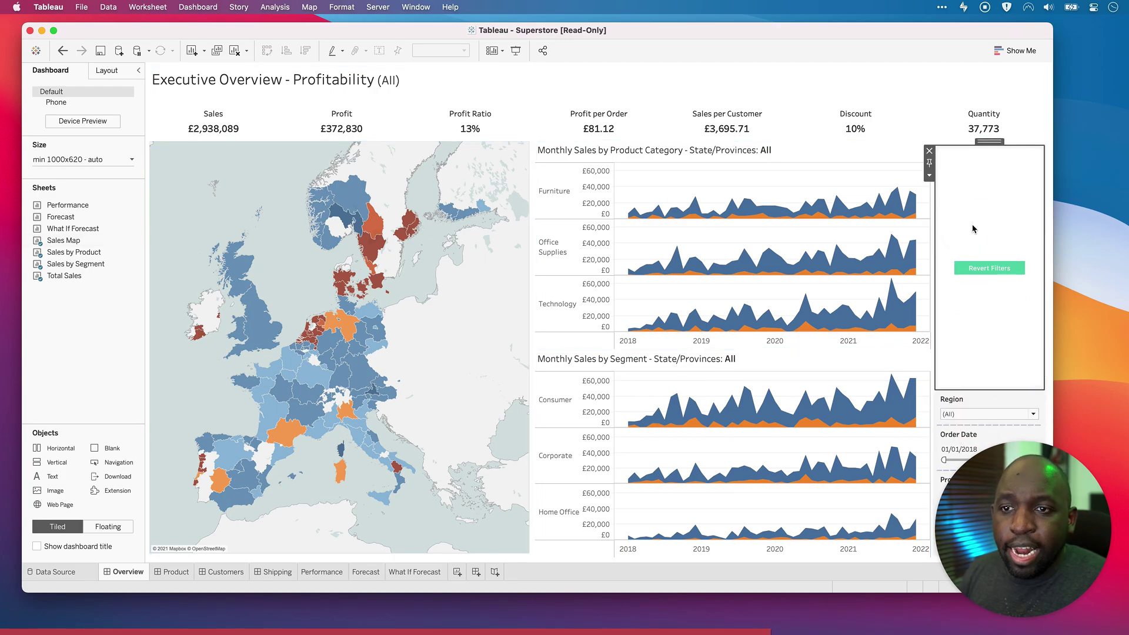
{"action": "left_click", "coordinate": [929, 175]}
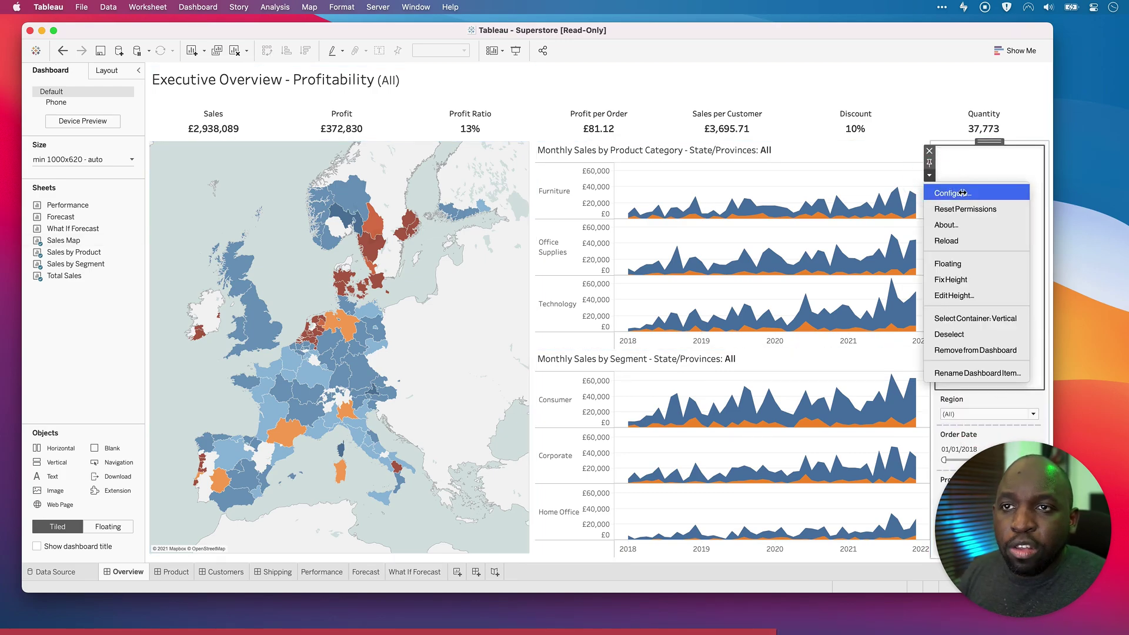
{"action": "left_click", "coordinate": [949, 197]}
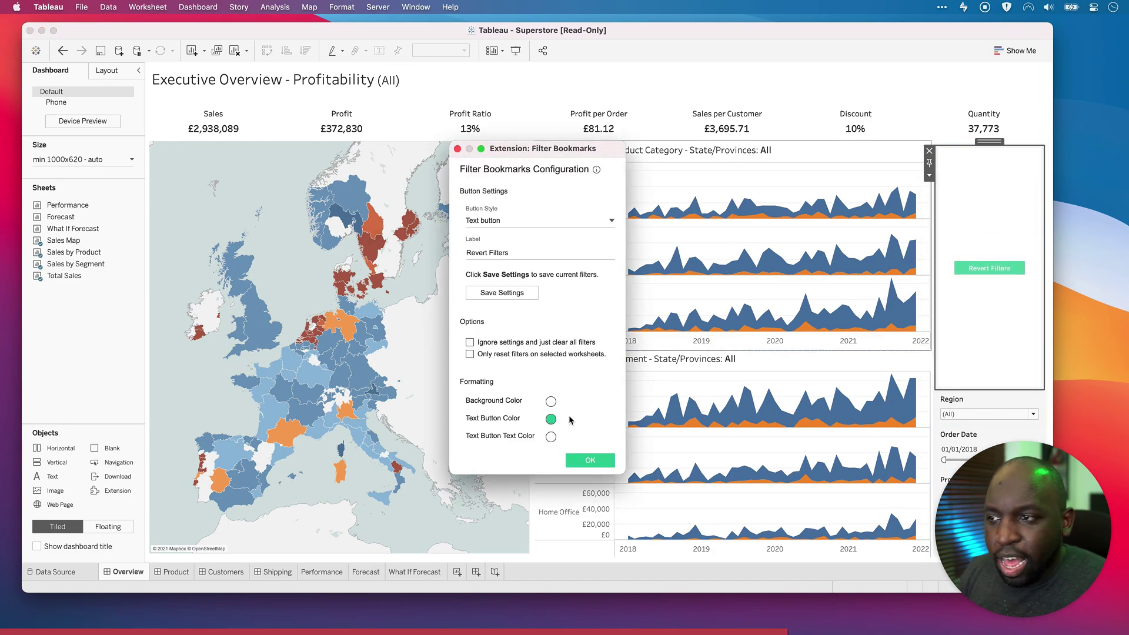
Step: Sample a button background colour from the map and set the button text to black
{"action": "left_click", "coordinate": [550, 402]}
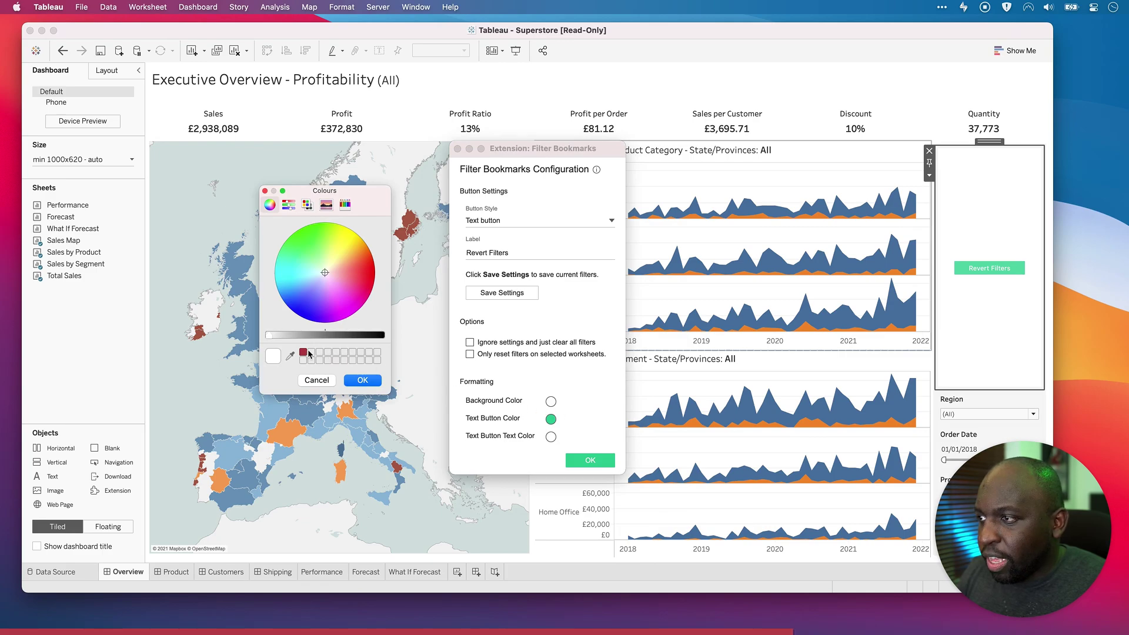
{"action": "left_click", "coordinate": [293, 355]}
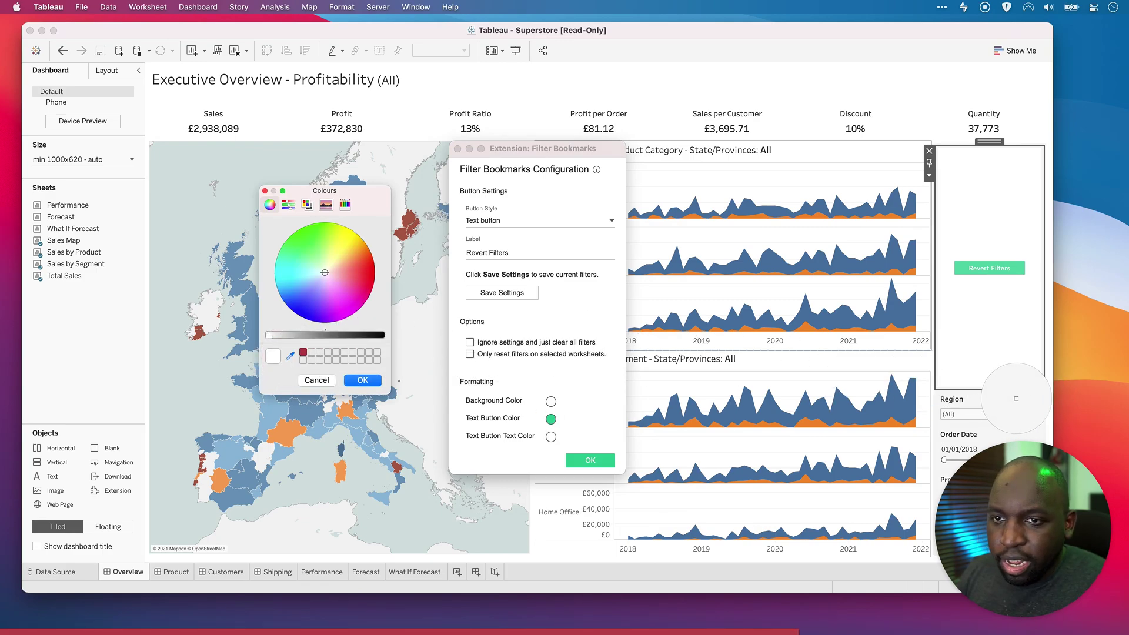
{"action": "left_click", "coordinate": [367, 385]}
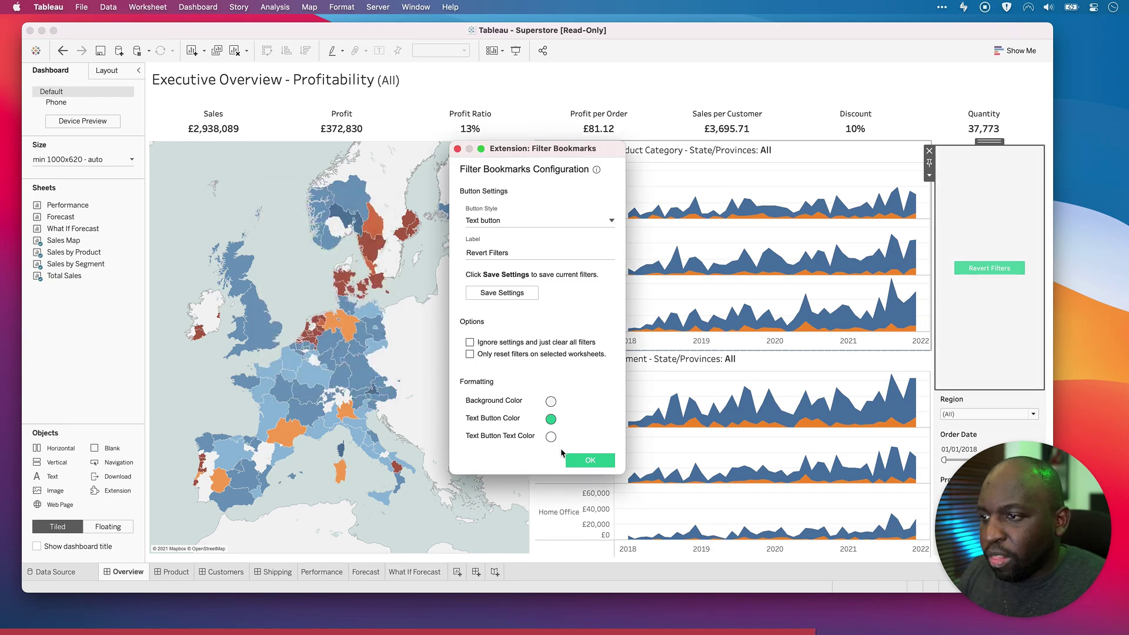
{"action": "left_click", "coordinate": [550, 437]}
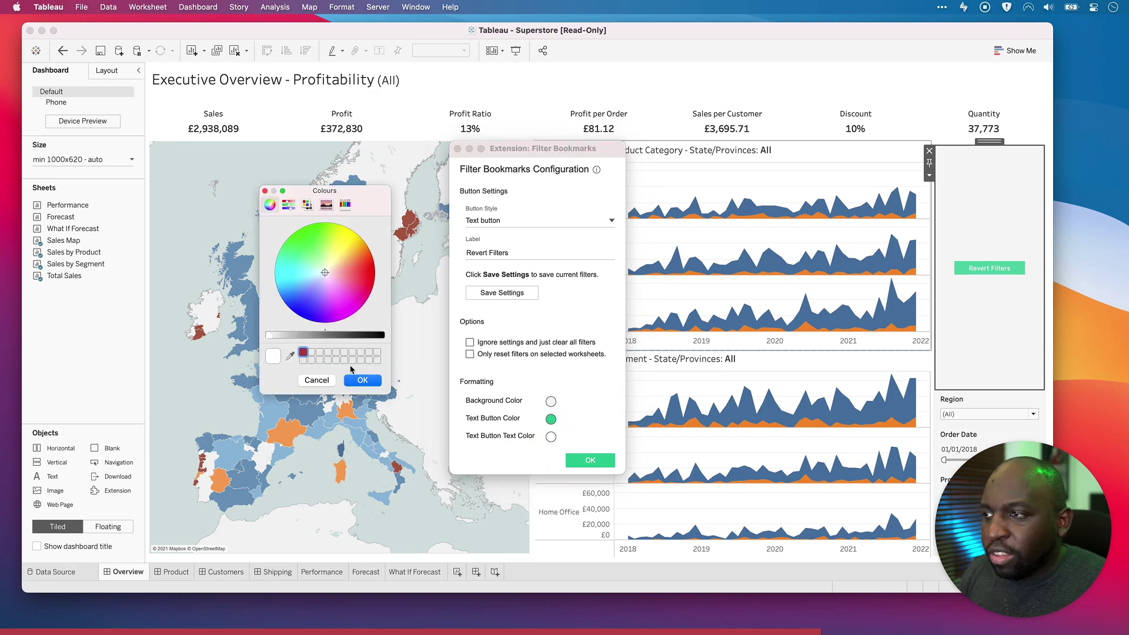
{"action": "left_click_drag", "start_coordinate": [365, 341], "coordinate": [381, 336]}
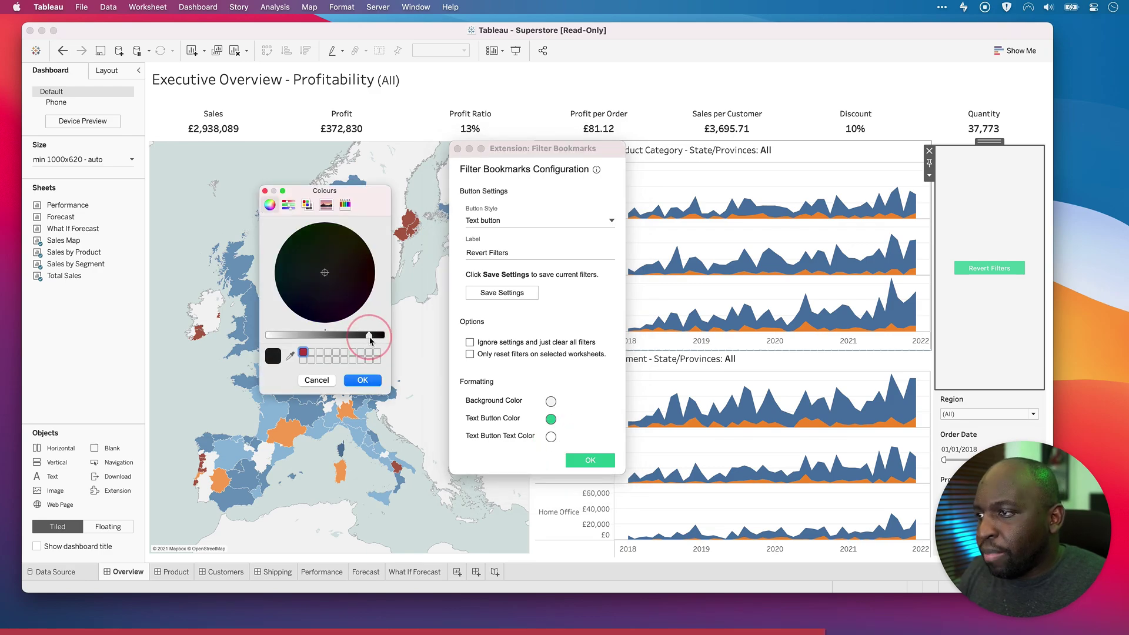
{"action": "left_click", "coordinate": [362, 380]}
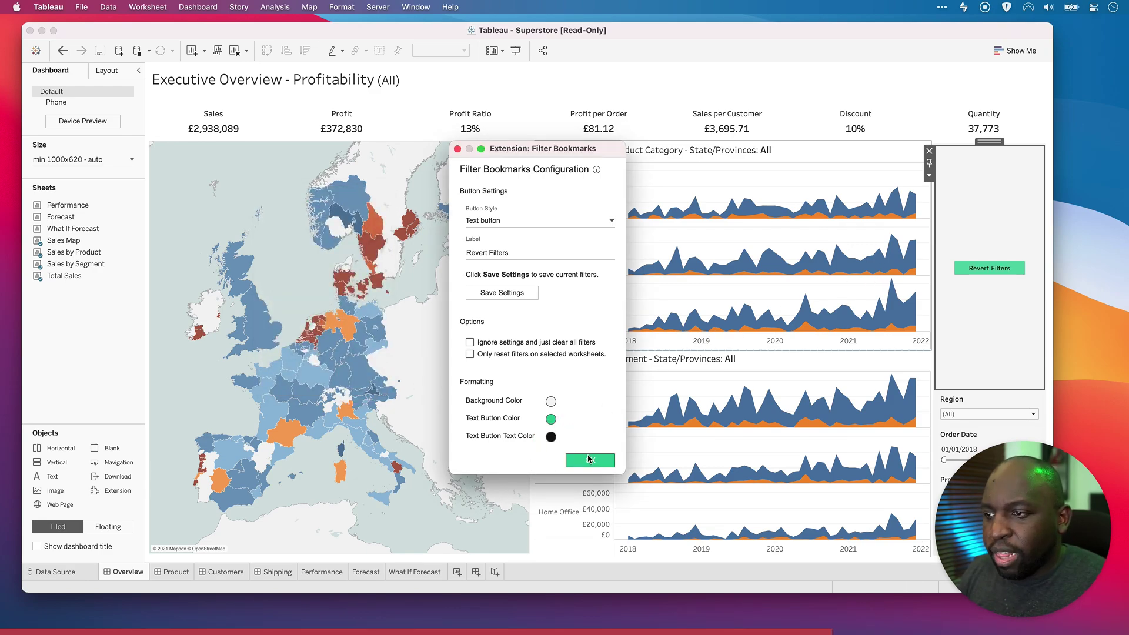
Step: Change the button text colour to blue sampled from the charts and confirm
{"action": "left_click", "coordinate": [550, 436]}
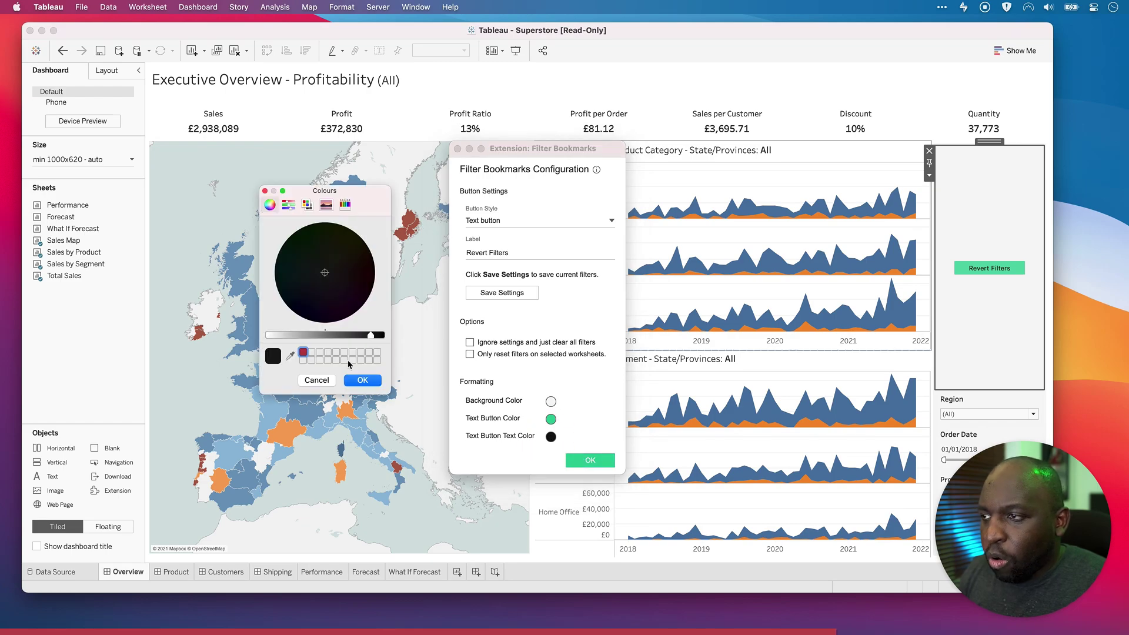
{"action": "left_click", "coordinate": [291, 356]}
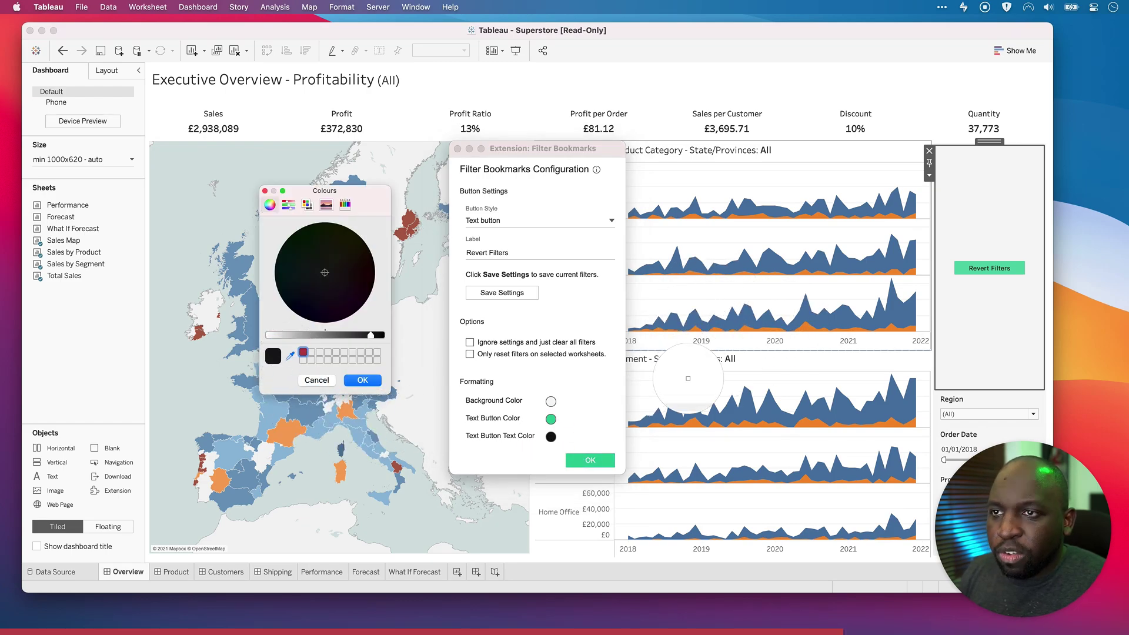
{"action": "left_click", "coordinate": [765, 263]}
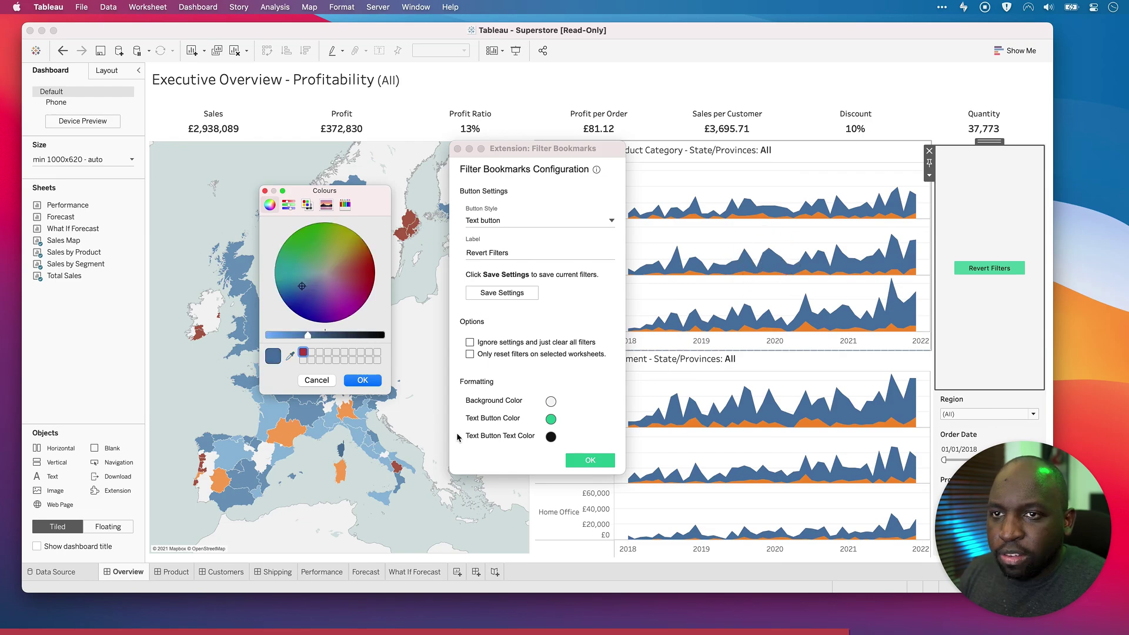
{"action": "left_click", "coordinate": [374, 382]}
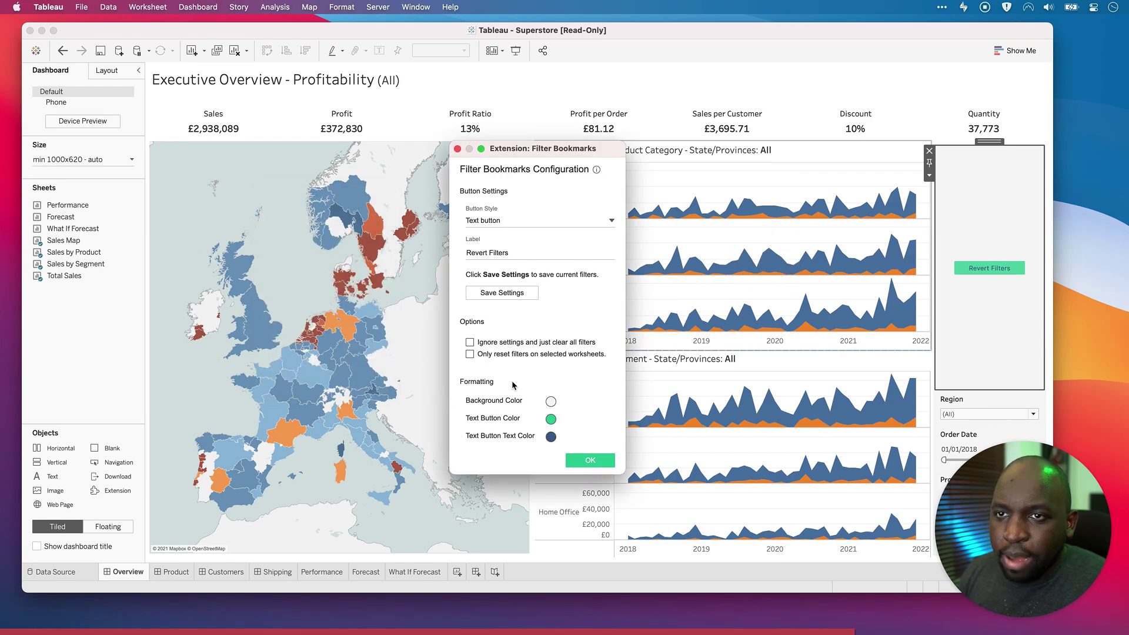
{"action": "left_click", "coordinate": [589, 460]}
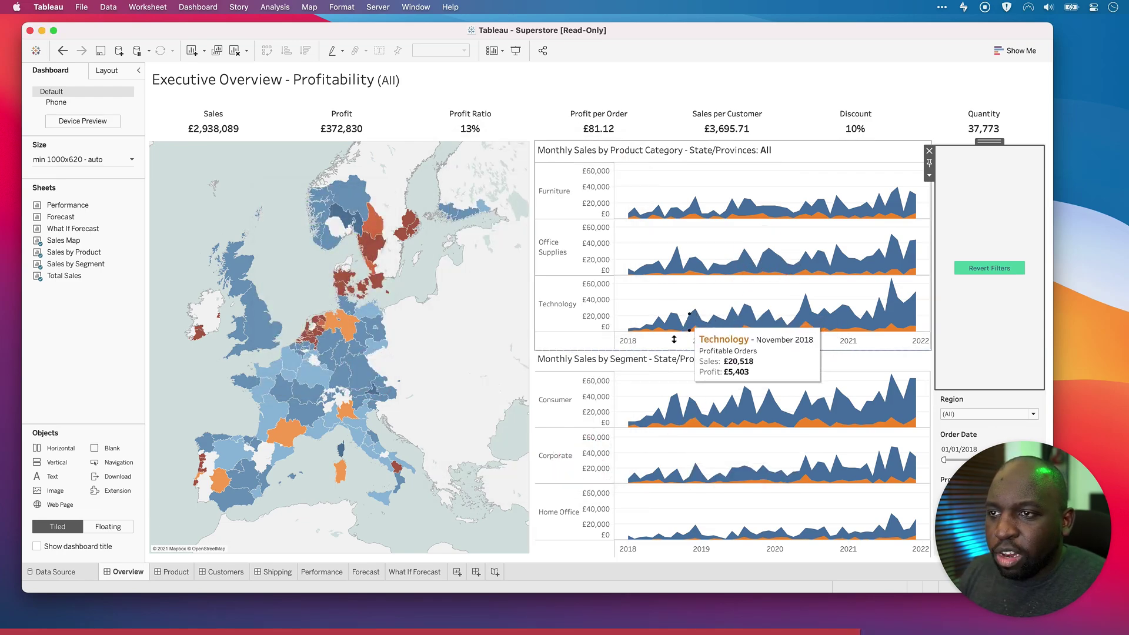
Step: Reopen the configuration and set the button text colour to white sampled from the map
{"action": "left_click", "coordinate": [930, 175]}
{"action": "left_click", "coordinate": [944, 191]}
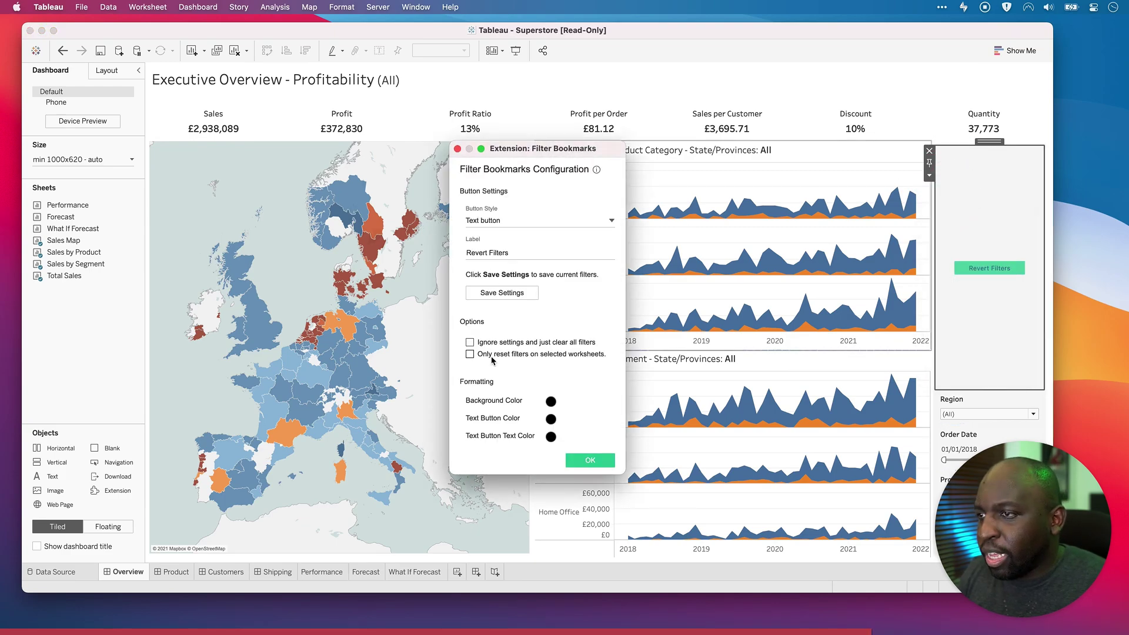
{"action": "left_click", "coordinate": [551, 437]}
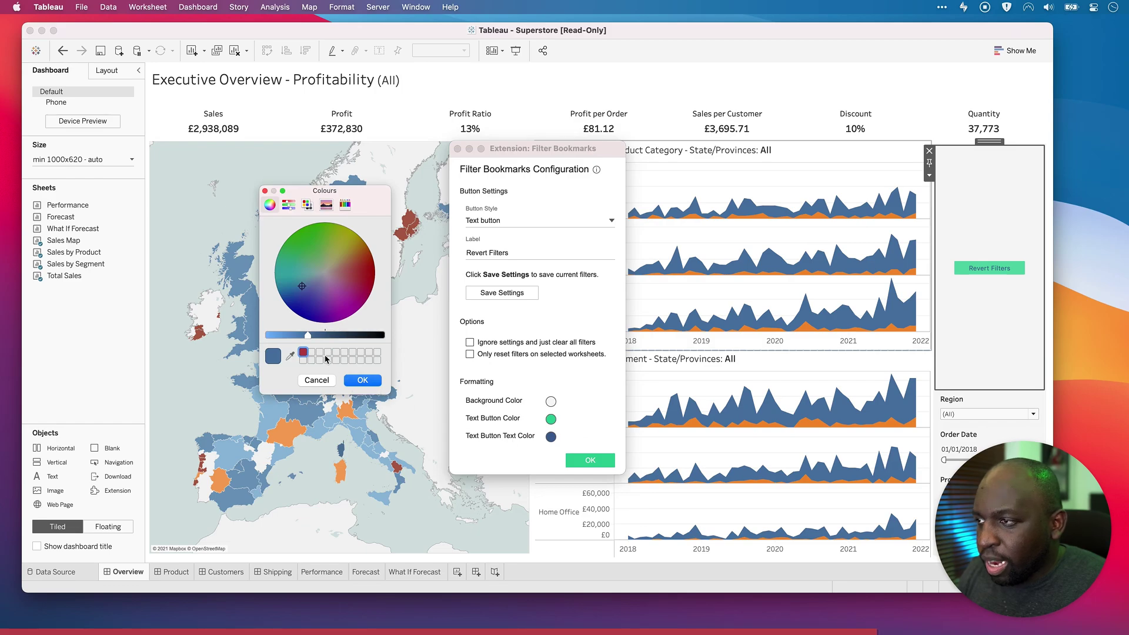
{"action": "left_click", "coordinate": [303, 361]}
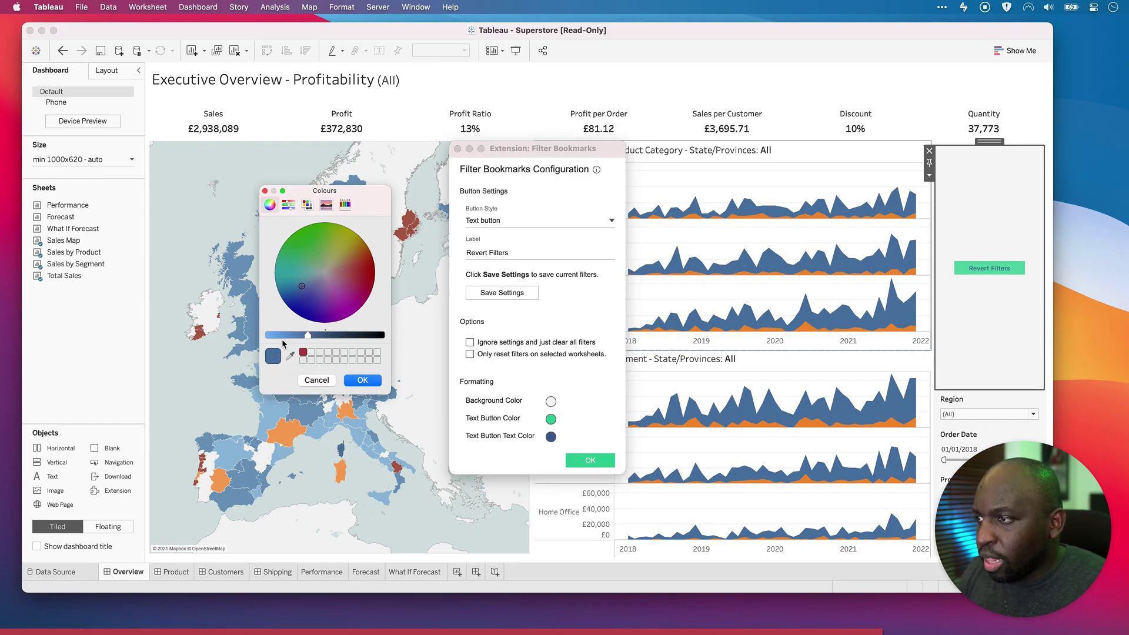
{"action": "left_click", "coordinate": [291, 356]}
{"action": "left_click", "coordinate": [203, 312]}
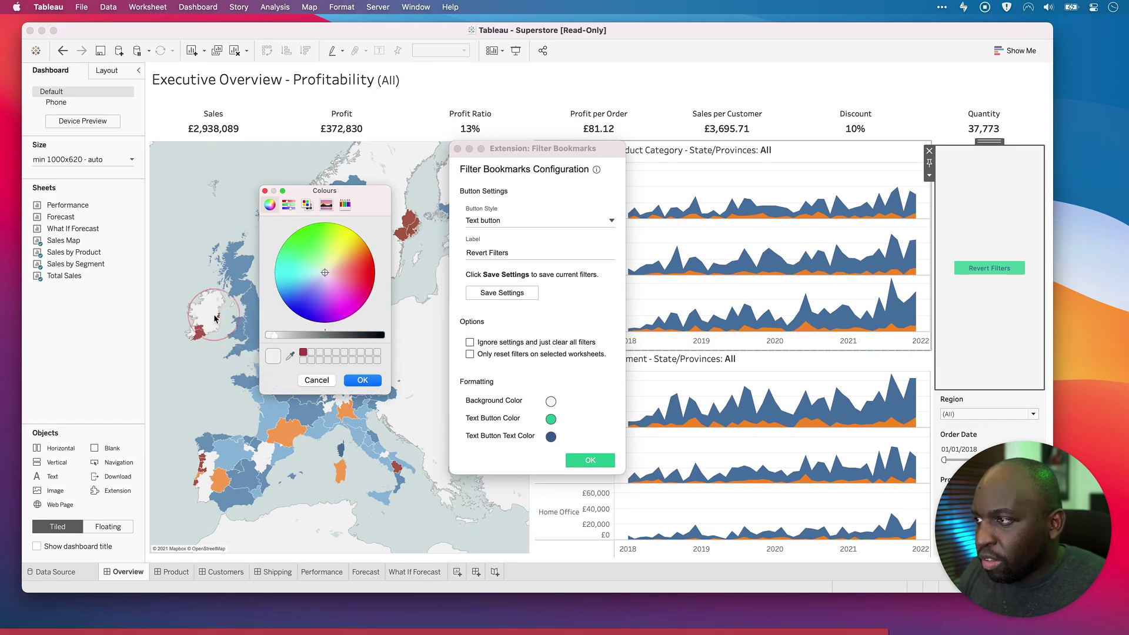
{"action": "left_click", "coordinate": [361, 382]}
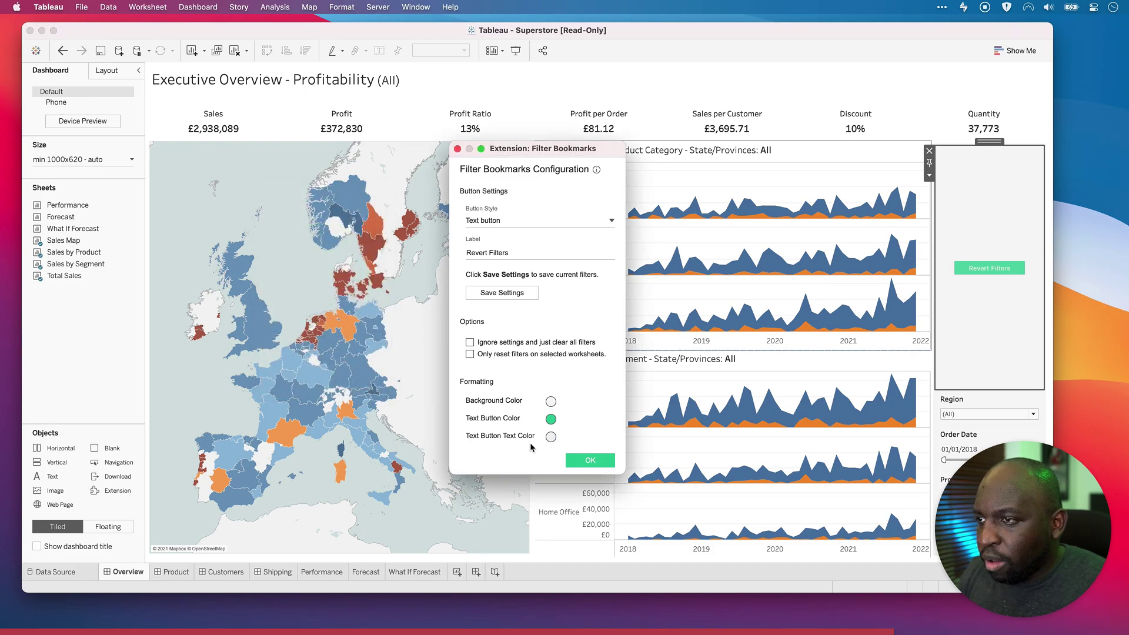
{"action": "left_click", "coordinate": [590, 460]}
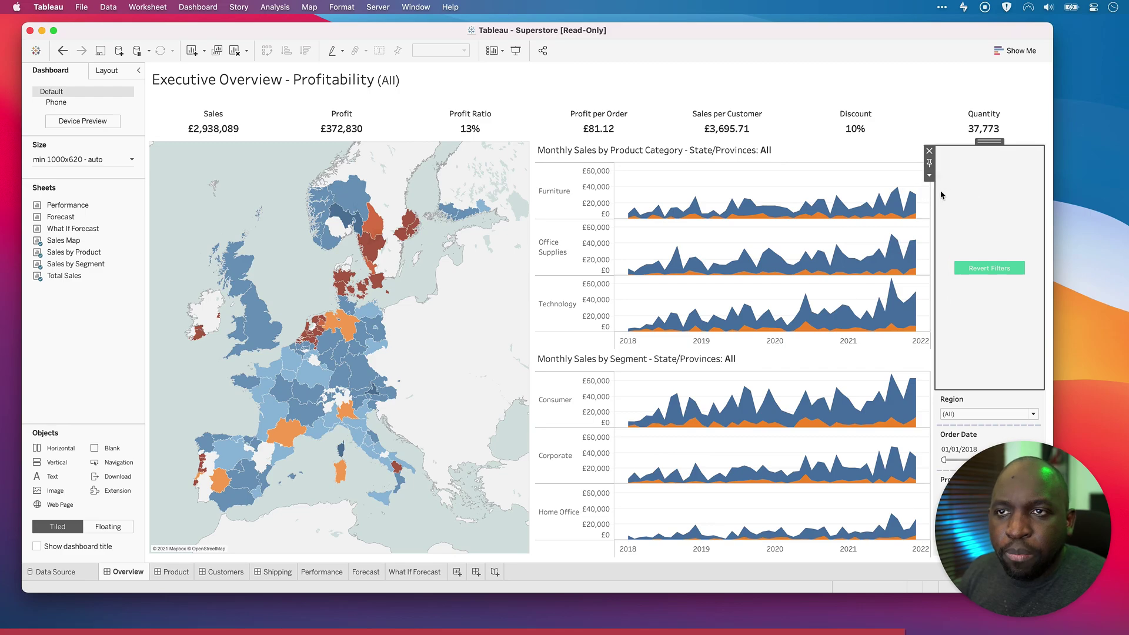
Step: Give the Revert Filters zone a fixed height of 40 pixels
{"action": "left_click", "coordinate": [928, 176]}
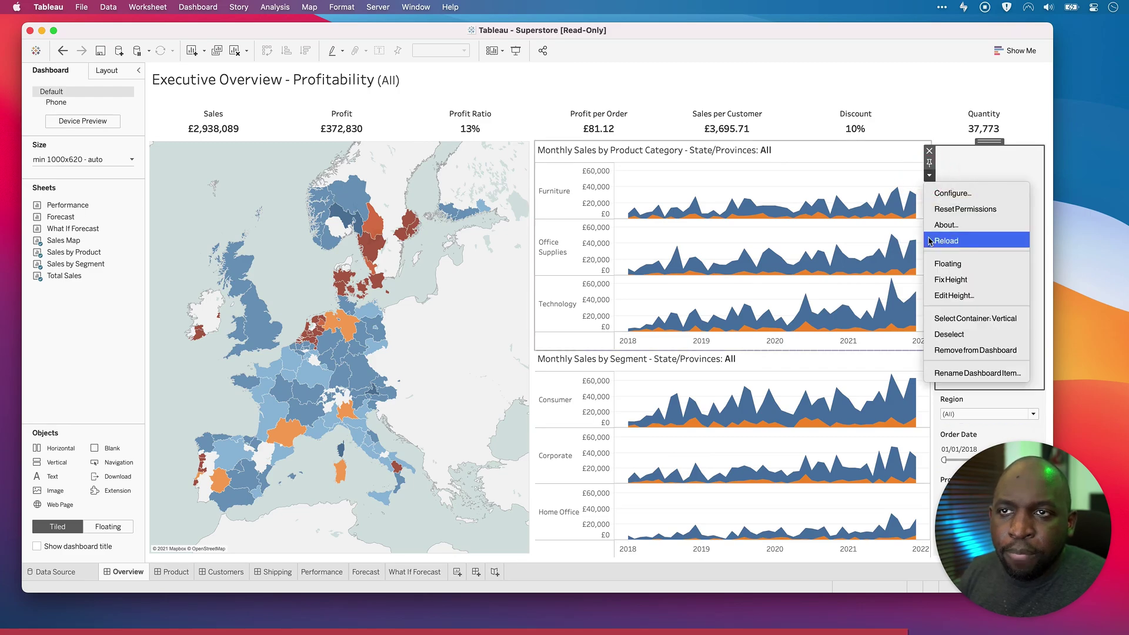
{"action": "left_click", "coordinate": [962, 296]}
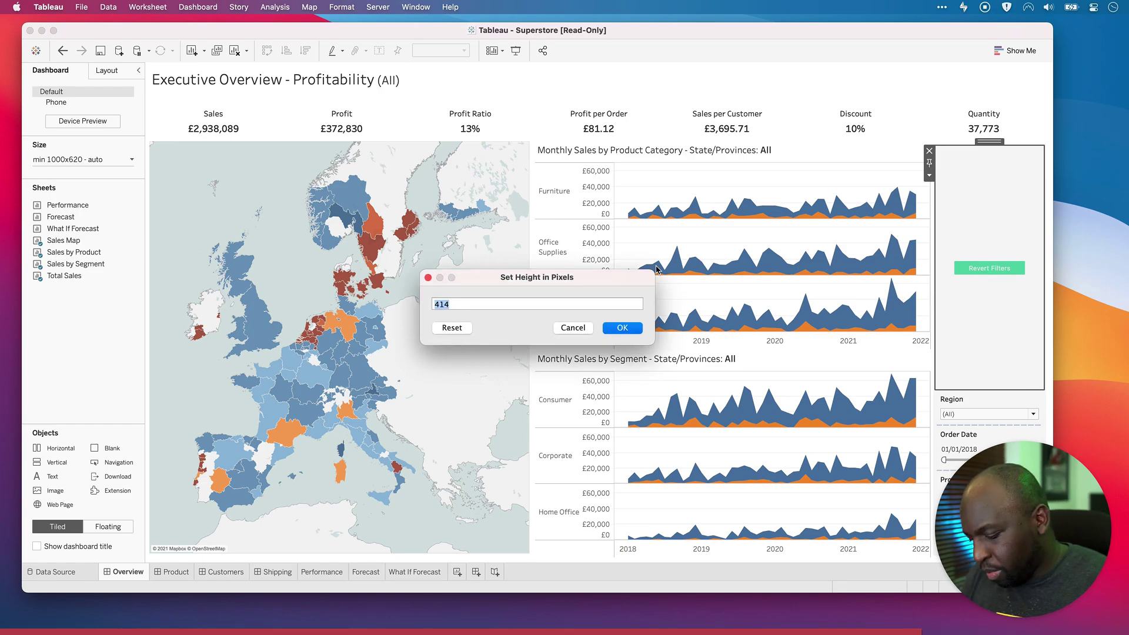
{"action": "type", "text": "4"}
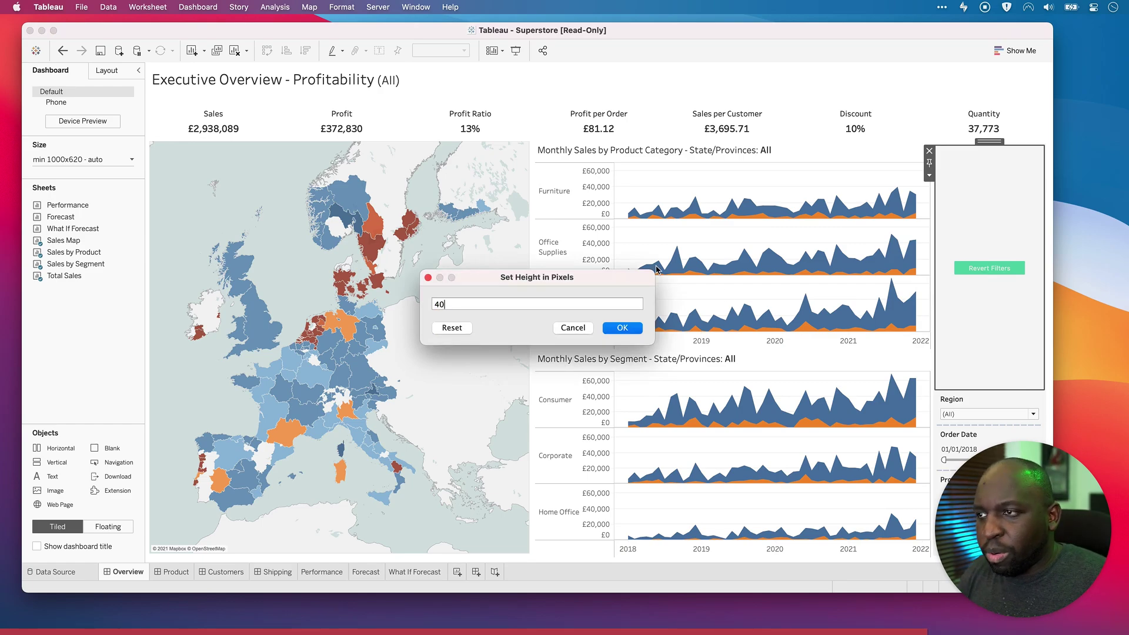
{"action": "type", "text": "0"}
{"action": "left_click", "coordinate": [624, 328]}
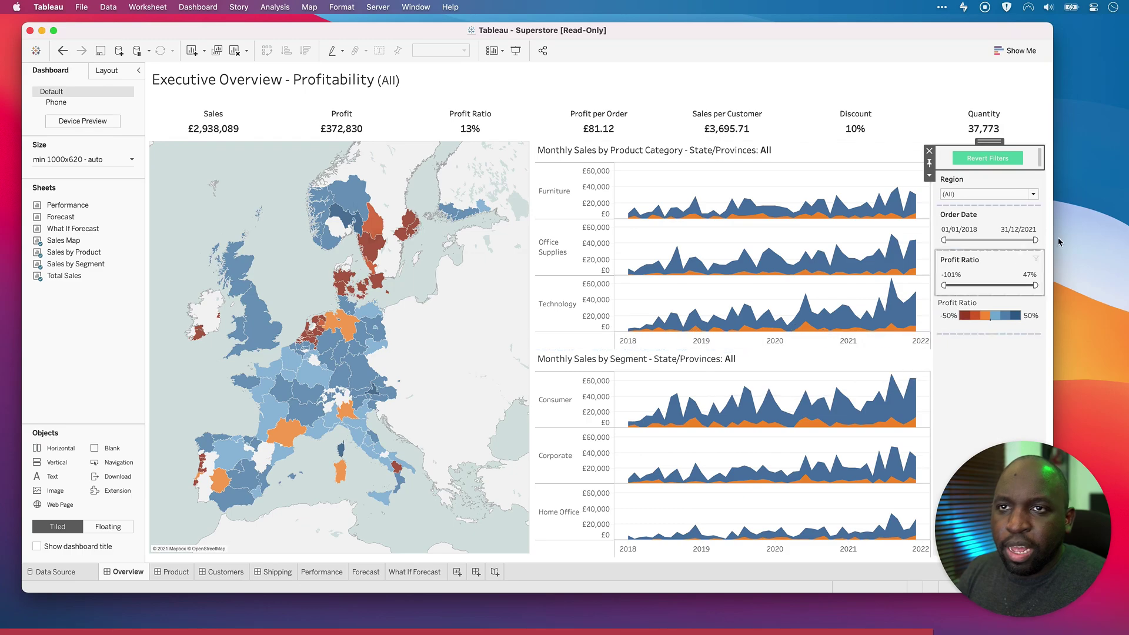
Step: Change the zone height to 50, then check the filter column and Monthly Sales chart layout
{"action": "left_click", "coordinate": [1039, 173]}
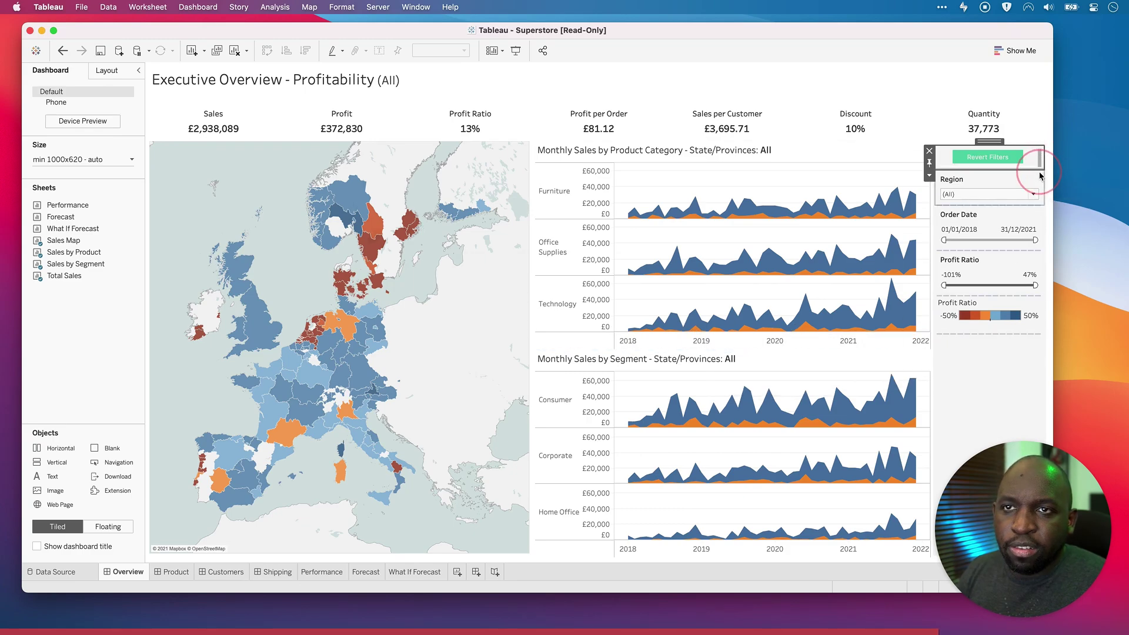
{"action": "left_click", "coordinate": [931, 174]}
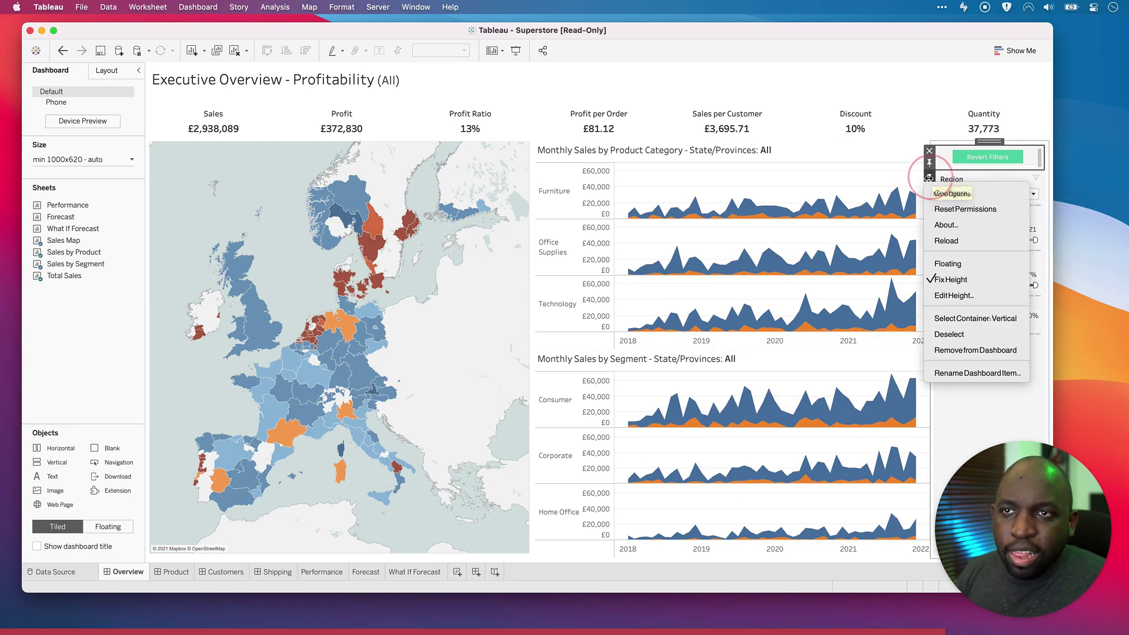
{"action": "left_click", "coordinate": [954, 295]}
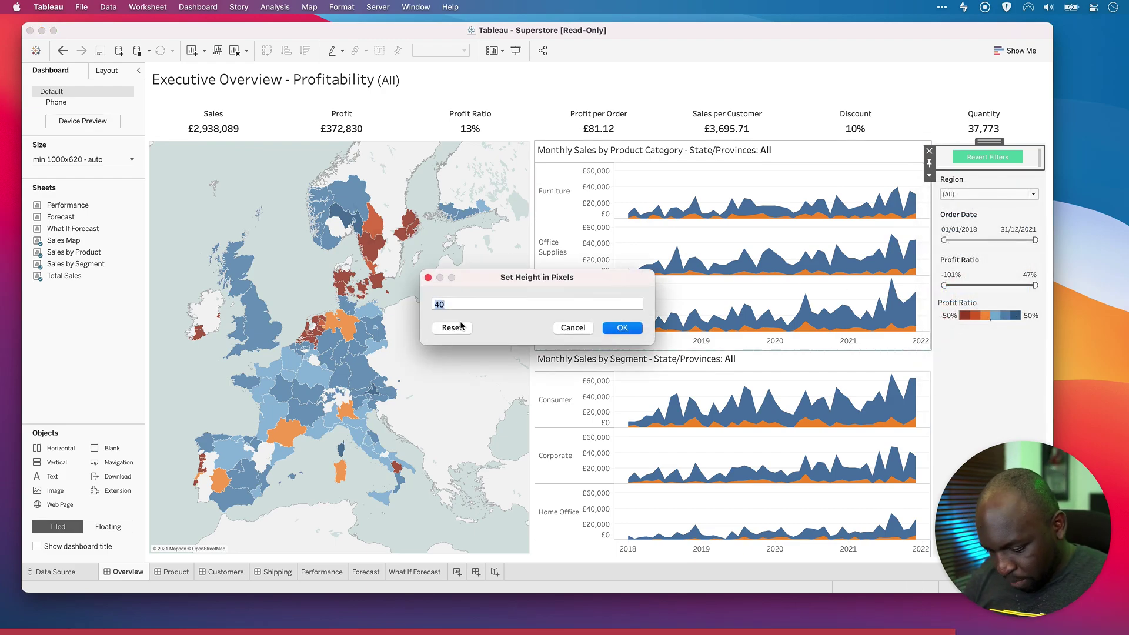
{"action": "type", "text": "50"}
{"action": "left_click", "coordinate": [622, 327]}
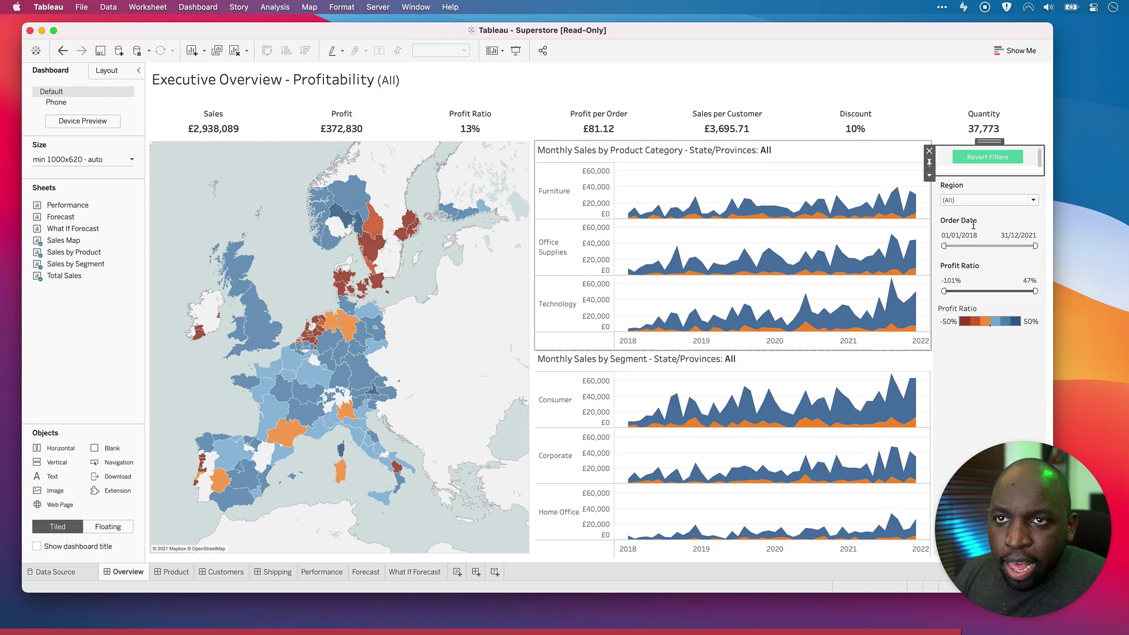
{"action": "left_click", "coordinate": [970, 372]}
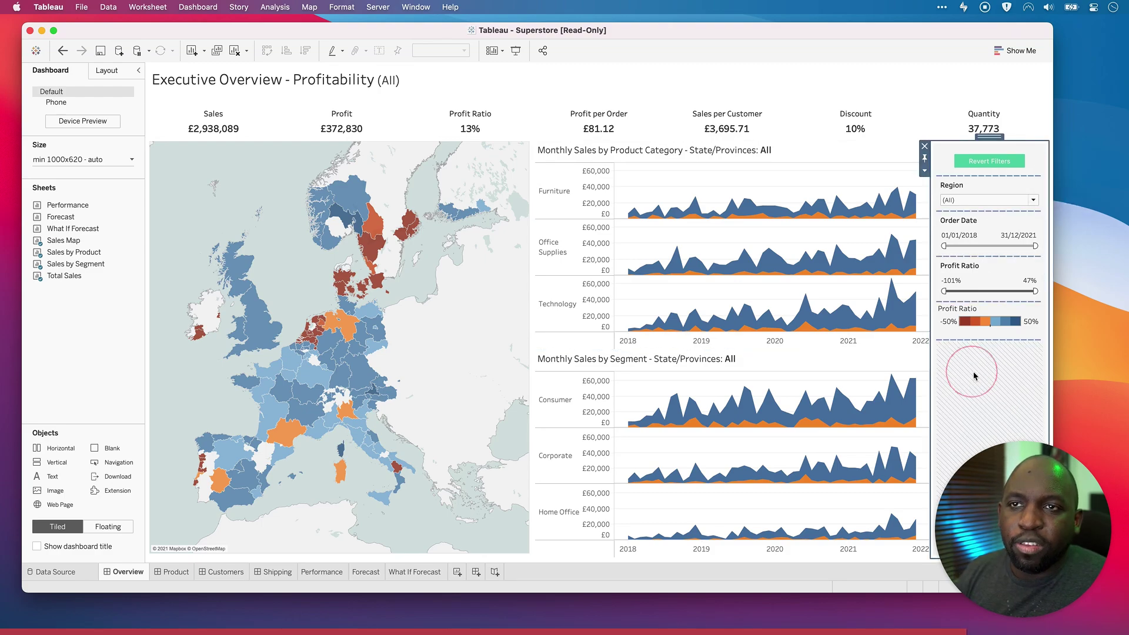
{"action": "left_click", "coordinate": [700, 180]}
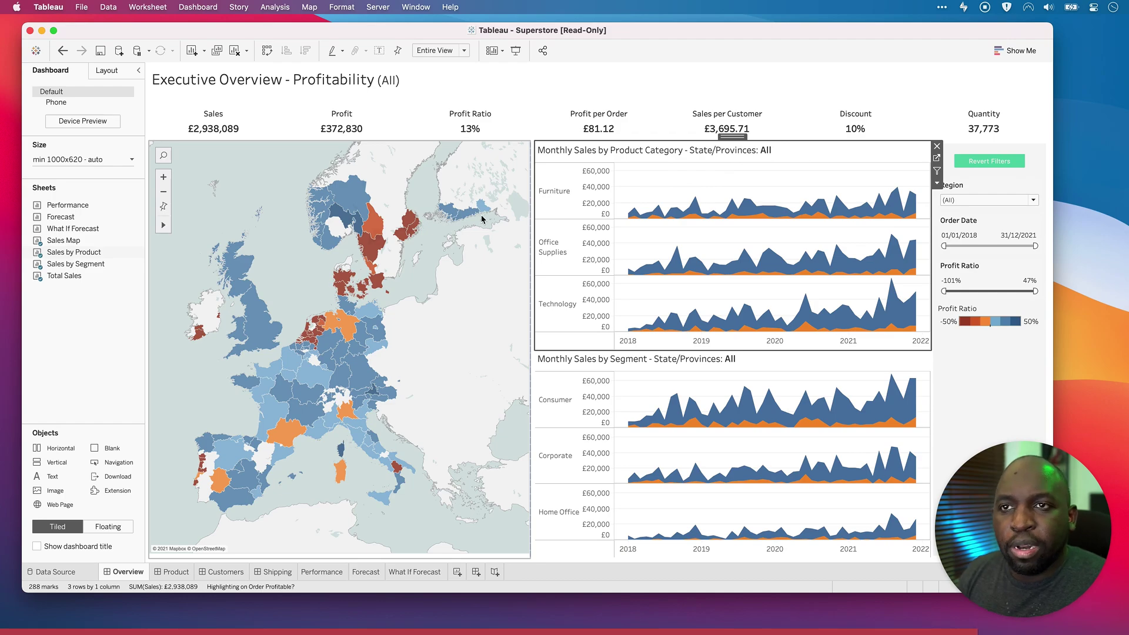
{"action": "left_click", "coordinate": [972, 201]}
{"action": "left_click", "coordinate": [949, 223]}
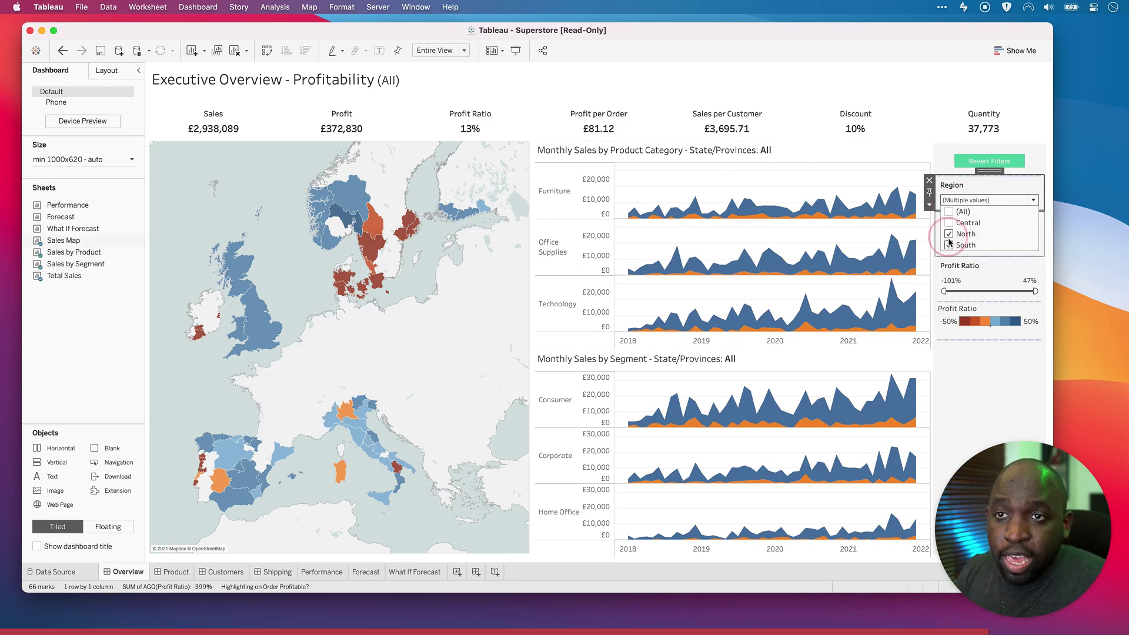
{"action": "left_click", "coordinate": [949, 234]}
{"action": "left_click", "coordinate": [1036, 292]}
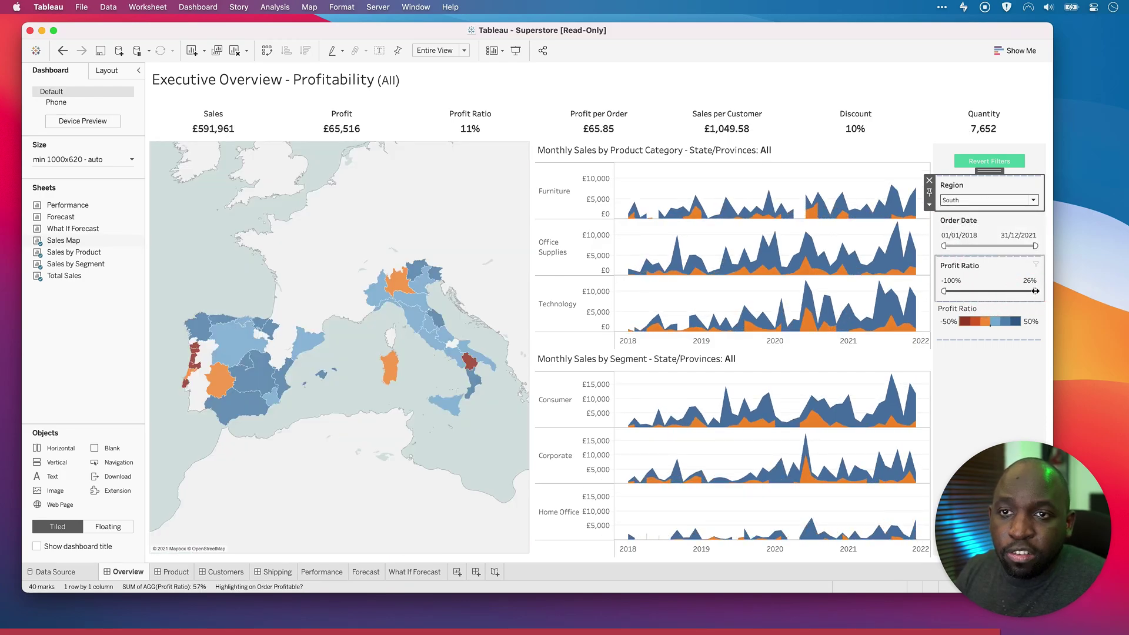
{"action": "left_click_drag", "start_coordinate": [1035, 291], "coordinate": [976, 291]}
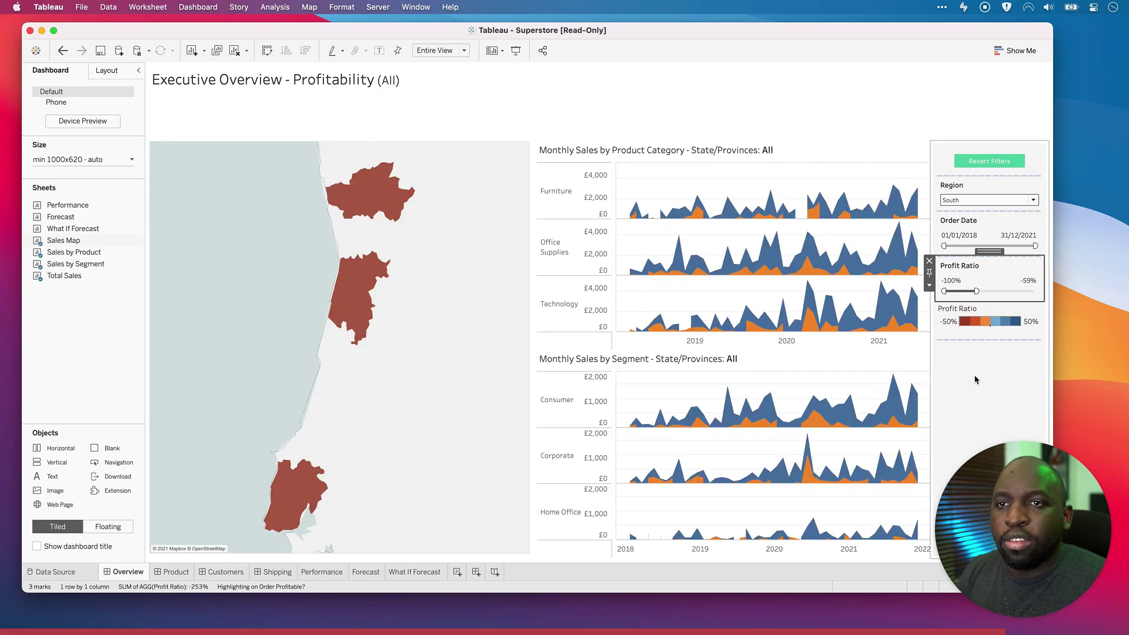
{"action": "left_click", "coordinate": [960, 379]}
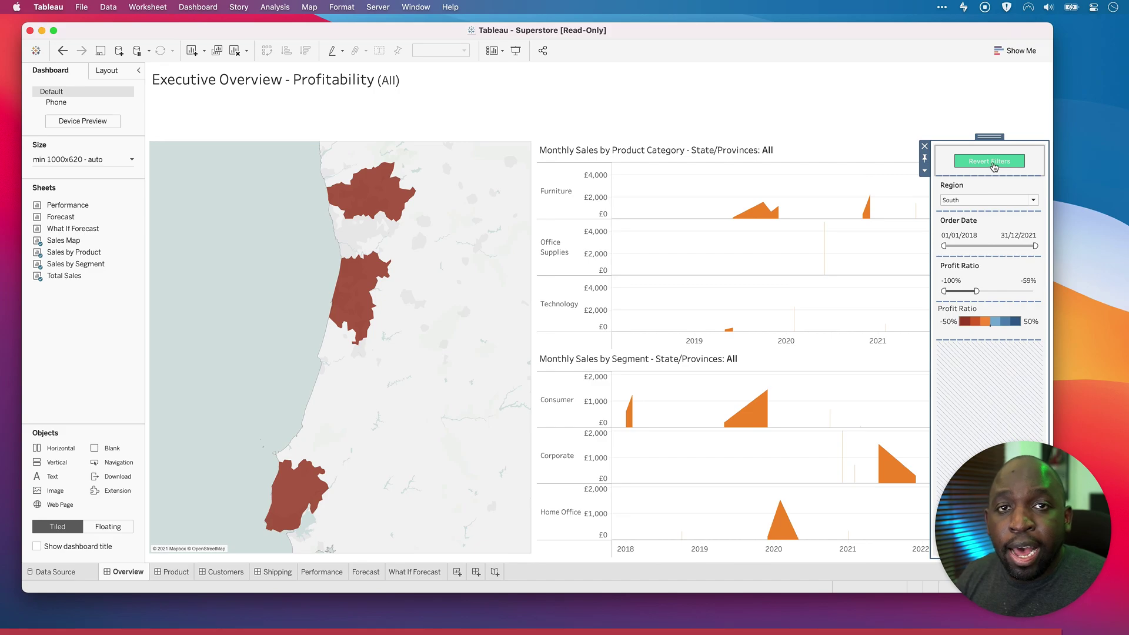
{"action": "left_click", "coordinate": [992, 165]}
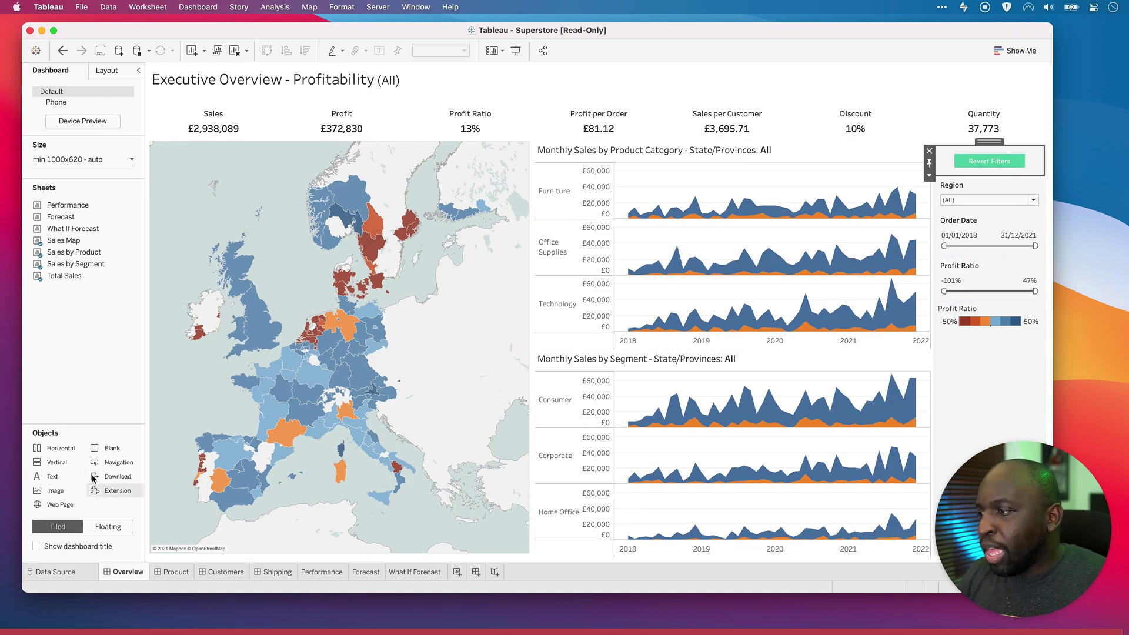
Step: Drop an Extension below the Profit Ratio legend, choose Export All, and allow it to run
{"action": "left_click", "coordinate": [106, 392]}
{"action": "left_click_drag", "start_coordinate": [107, 500], "coordinate": [988, 364]}
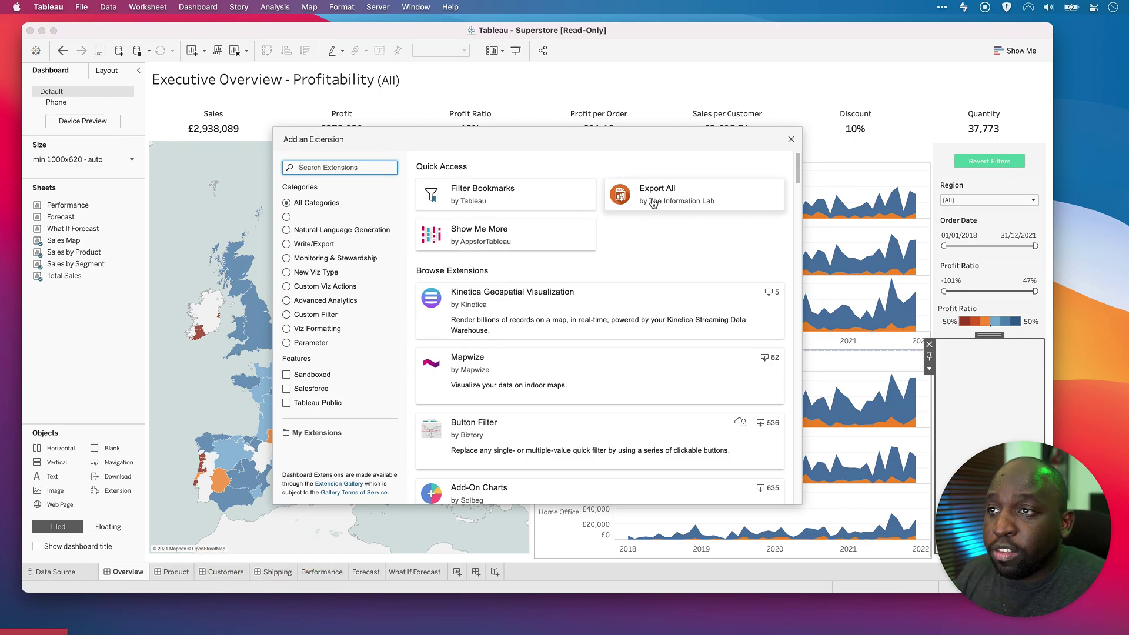
{"action": "left_click", "coordinate": [662, 203]}
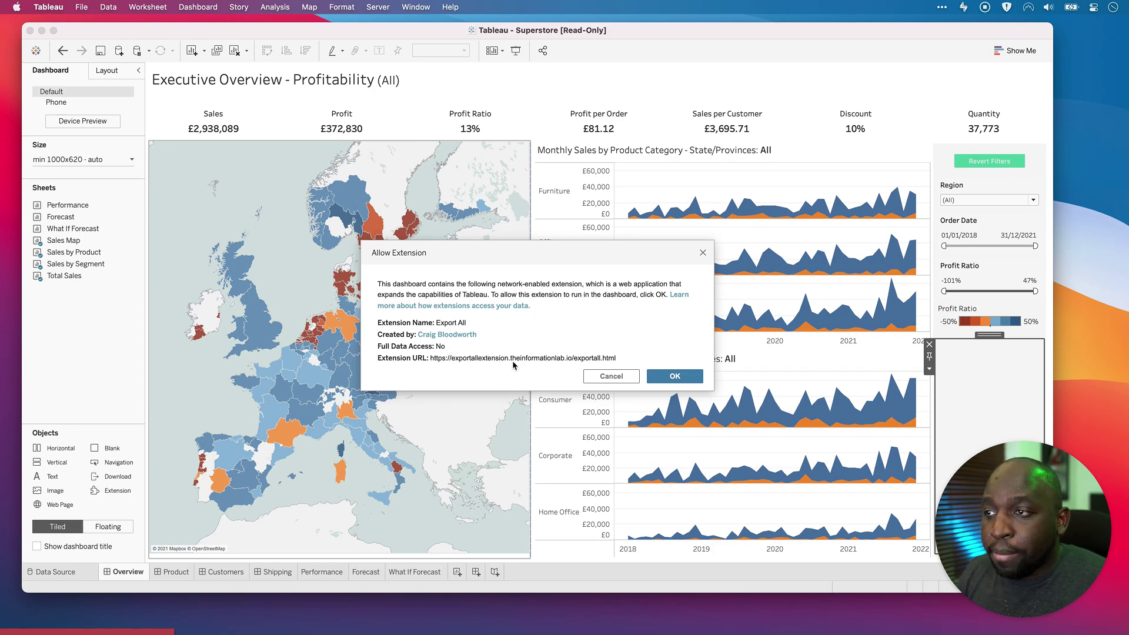
{"action": "left_click", "coordinate": [675, 378]}
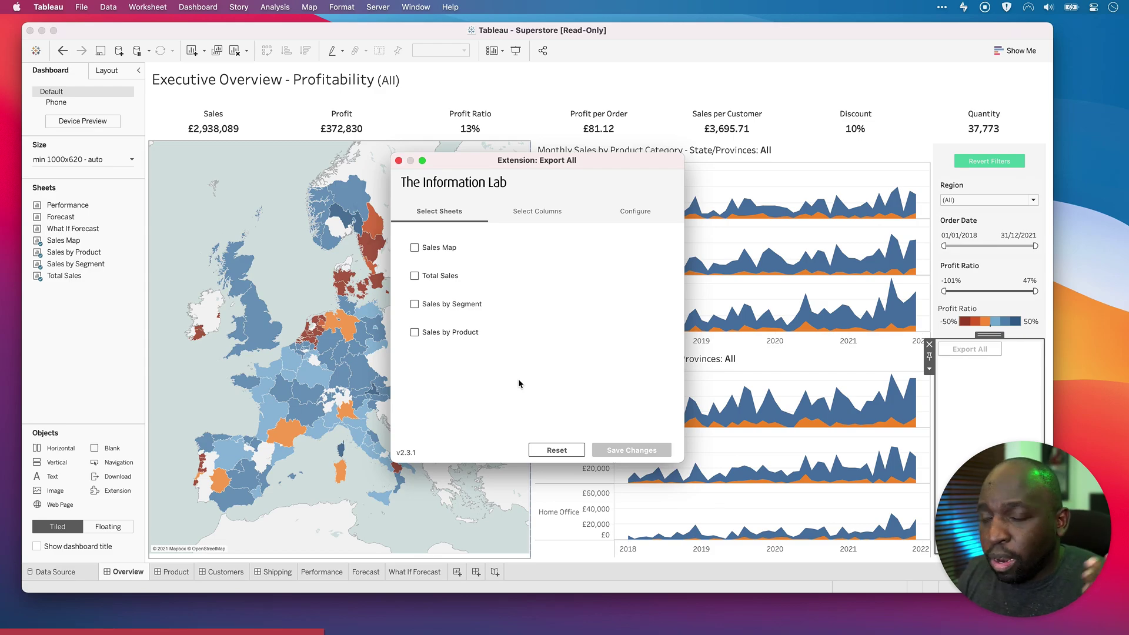
Step: Tick Sales Map, Total Sales and Sales by Segment for export, save changes and close
{"action": "left_click", "coordinate": [414, 247]}
{"action": "left_click", "coordinate": [415, 329]}
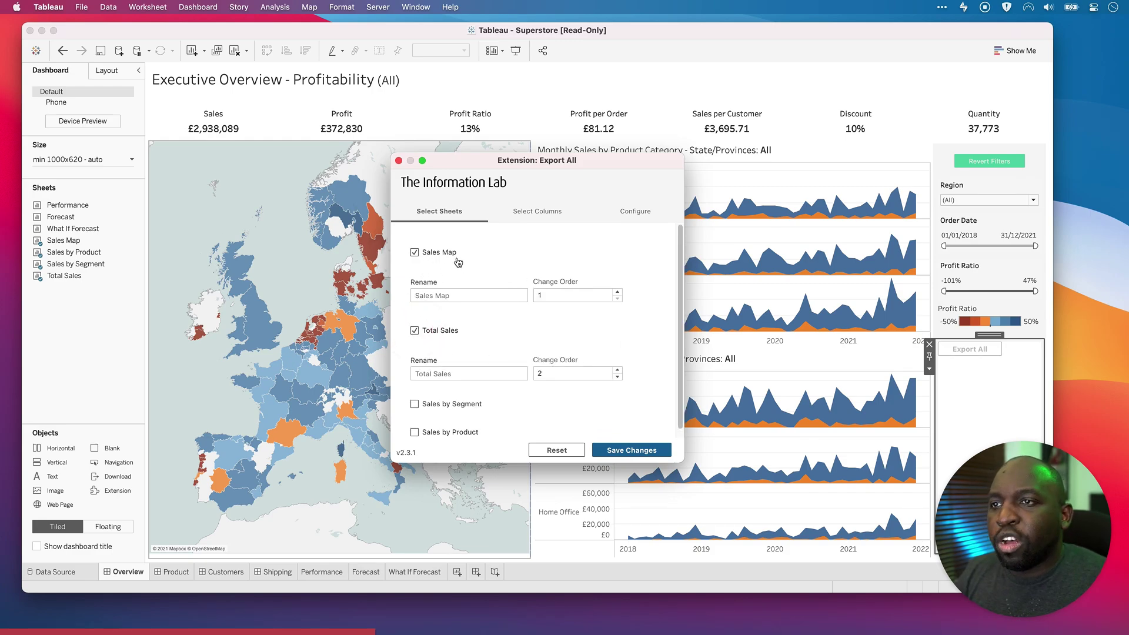
{"action": "left_click", "coordinate": [415, 404]}
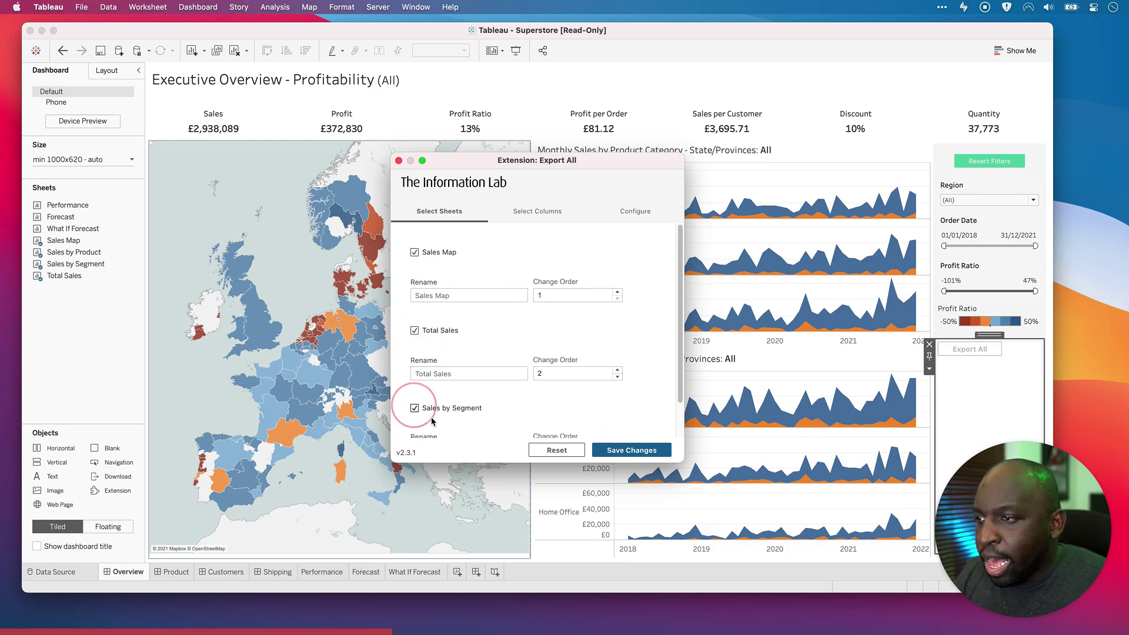
{"action": "scroll", "coordinate": [454, 400], "scroll_direction": "down", "scroll_amount": 2}
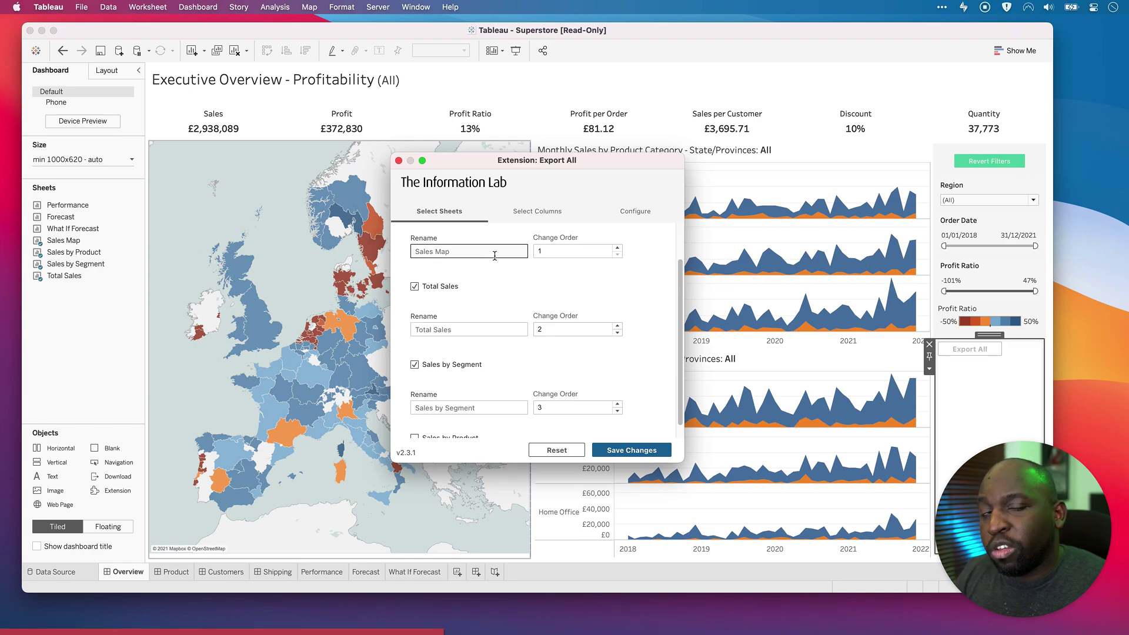
{"action": "left_click", "coordinate": [566, 252]}
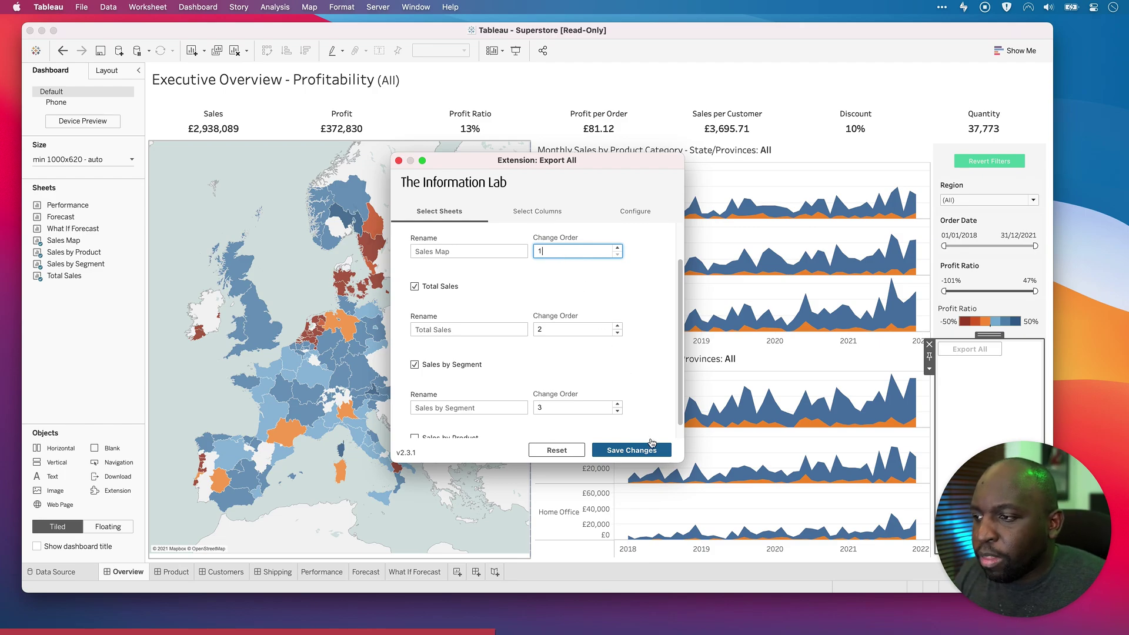
{"action": "left_click", "coordinate": [628, 450]}
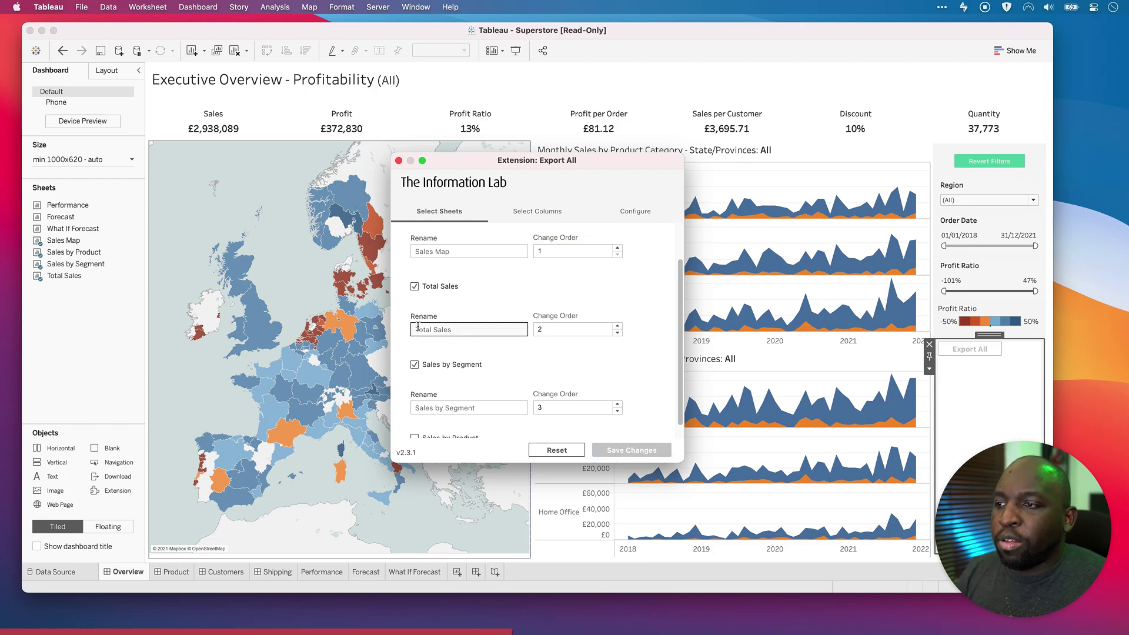
{"action": "left_click", "coordinate": [398, 161]}
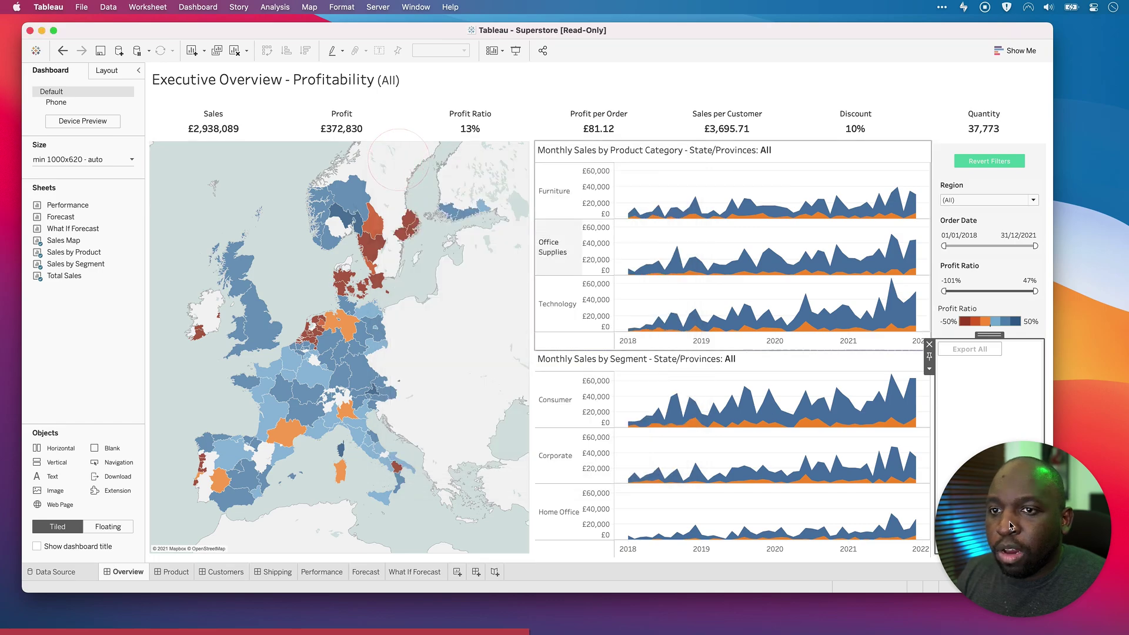
Step: Export the Sales Map, Total Sales and Sales by Segment sheets to ExportAll.xlsx in Downloads
{"action": "left_click", "coordinate": [981, 352]}
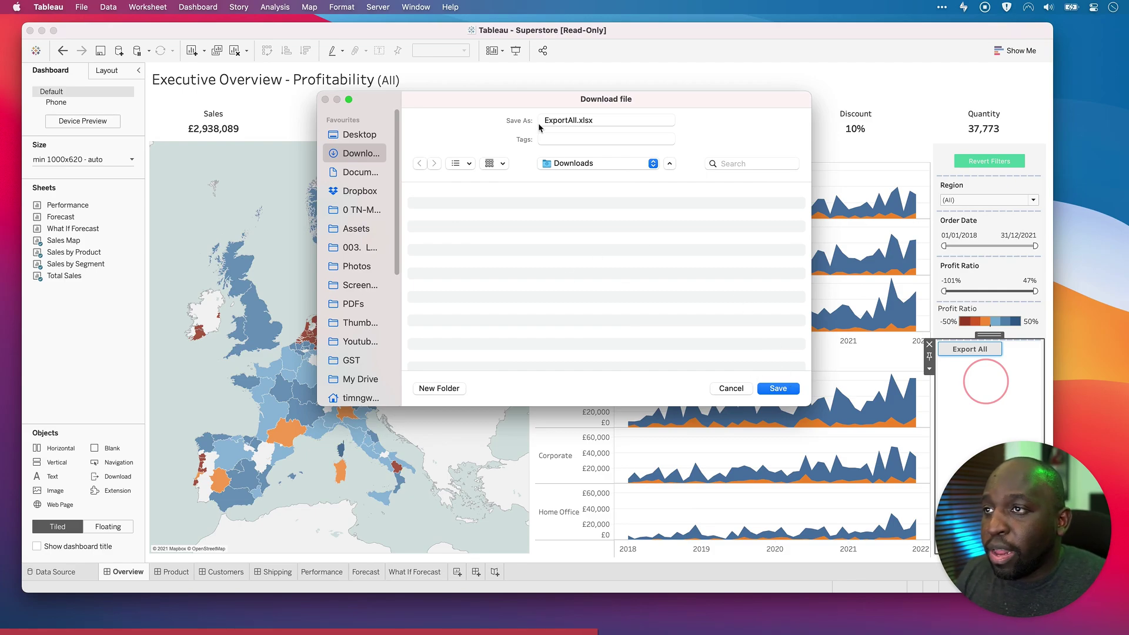
{"action": "left_click", "coordinate": [789, 393]}
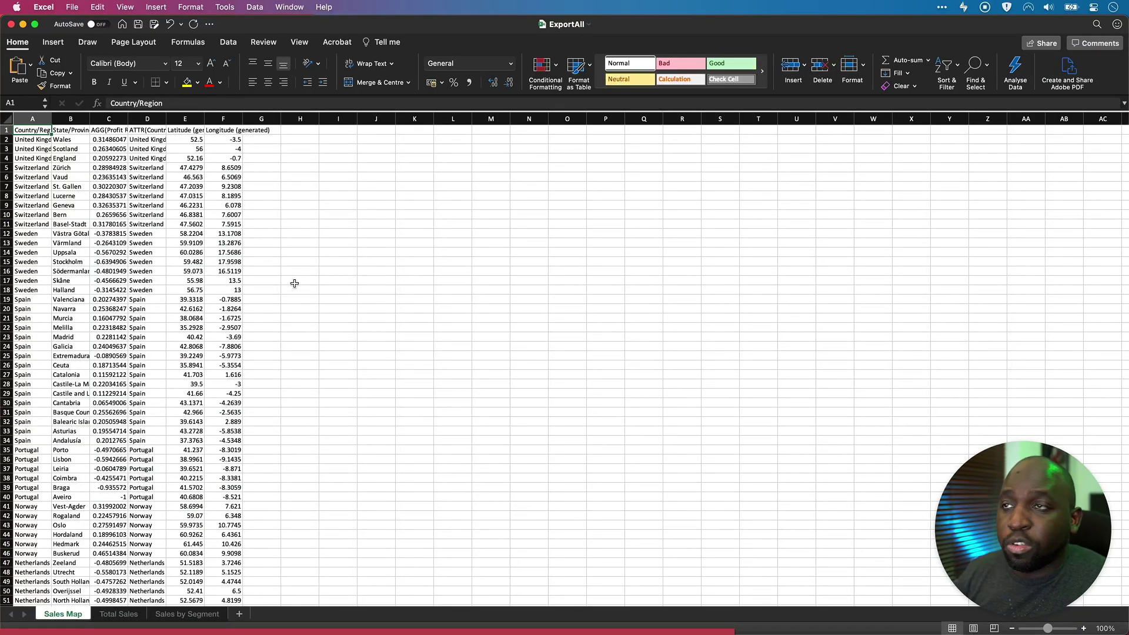
Step: Review the Sales Map, Total Sales and Sales by Segment sheets in ExportAll.xlsx, then close it
{"action": "scroll", "coordinate": [167, 413], "scroll_direction": "down", "scroll_amount": 20}
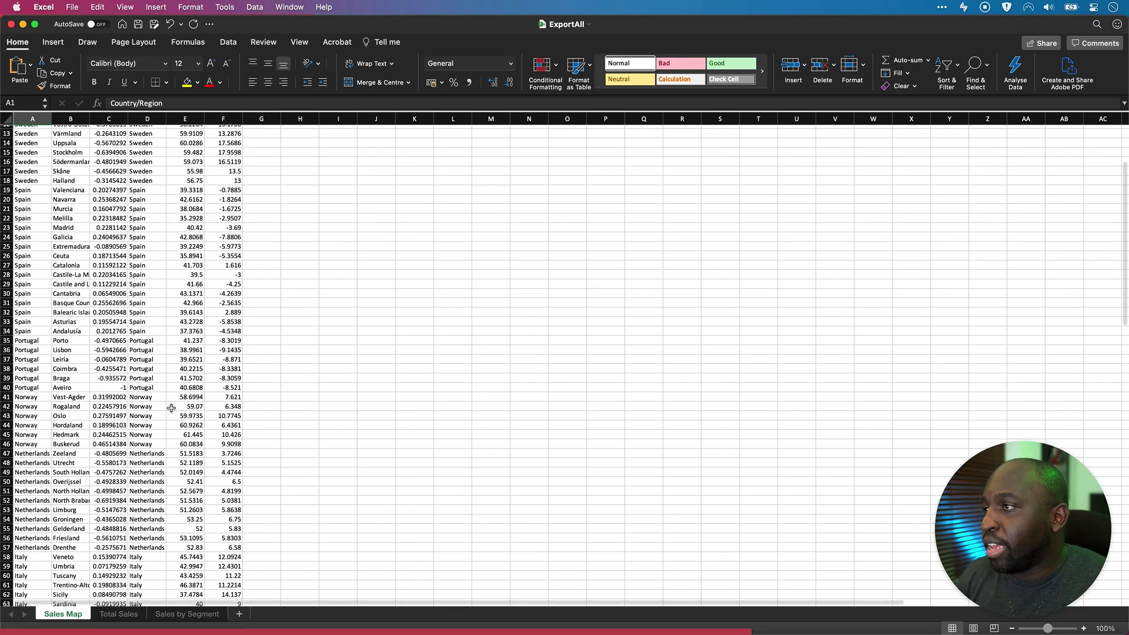
{"action": "scroll", "coordinate": [167, 414], "scroll_direction": "up", "scroll_amount": 20}
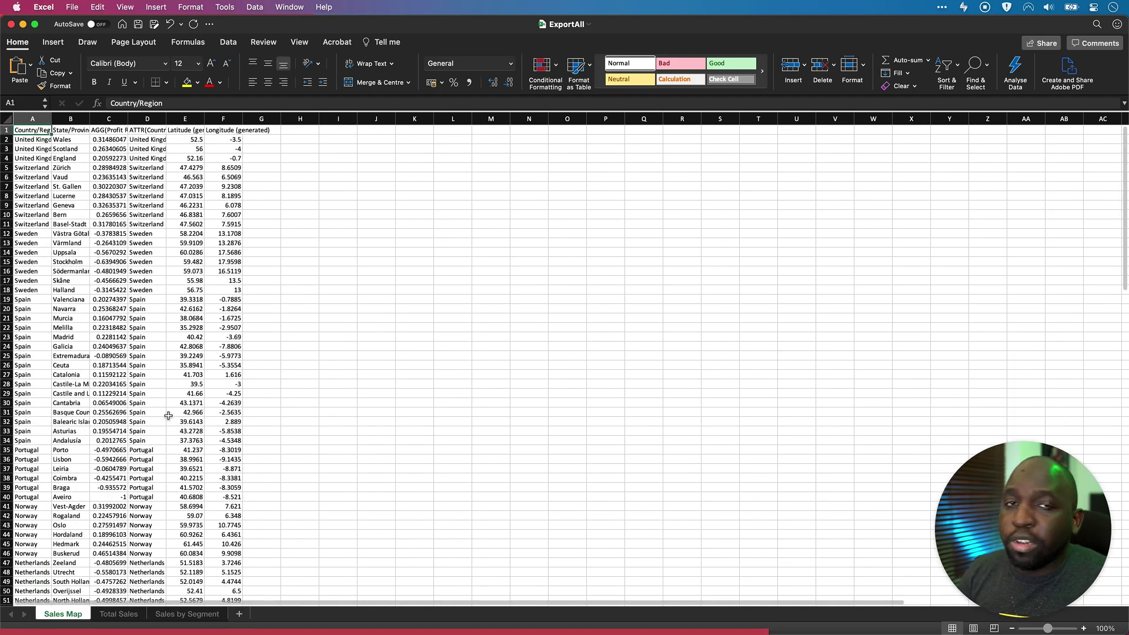
{"action": "left_click", "coordinate": [118, 614]}
{"action": "left_click", "coordinate": [197, 613]}
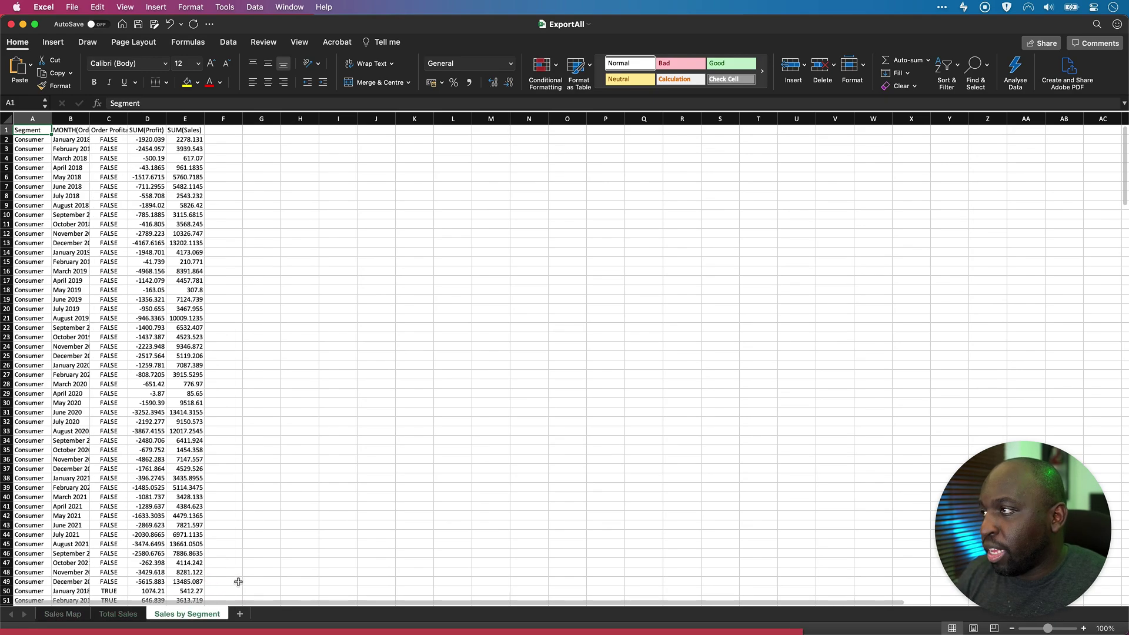
{"action": "left_click", "coordinate": [11, 24]}
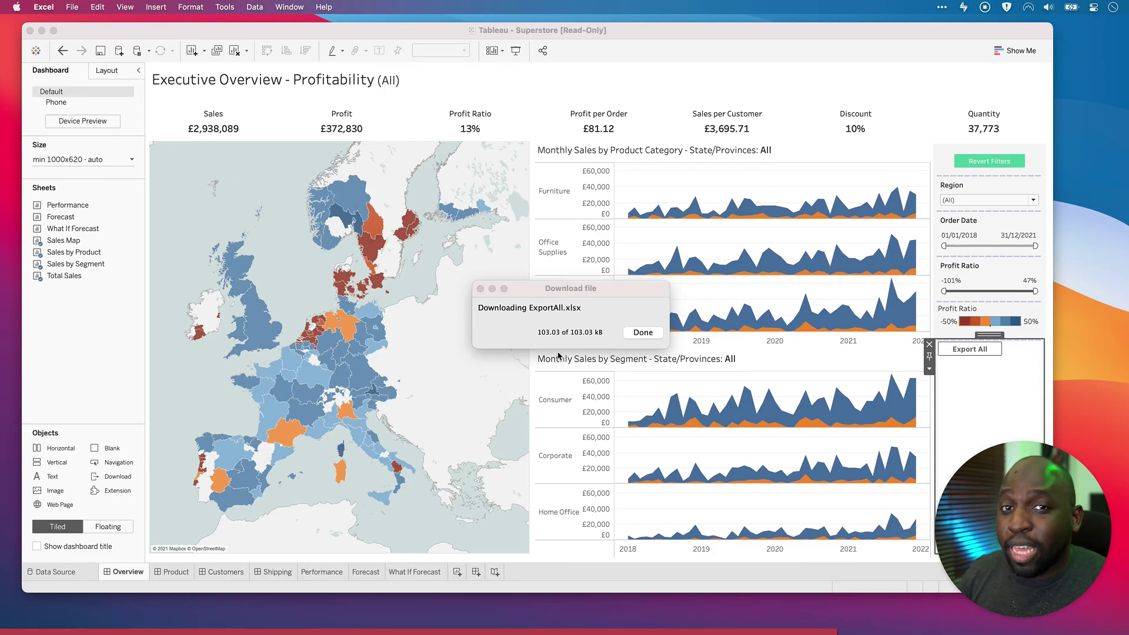
Step: Dismiss the finished download and drop a new Extension object below the Profit Ratio legend
{"action": "left_click", "coordinate": [638, 335]}
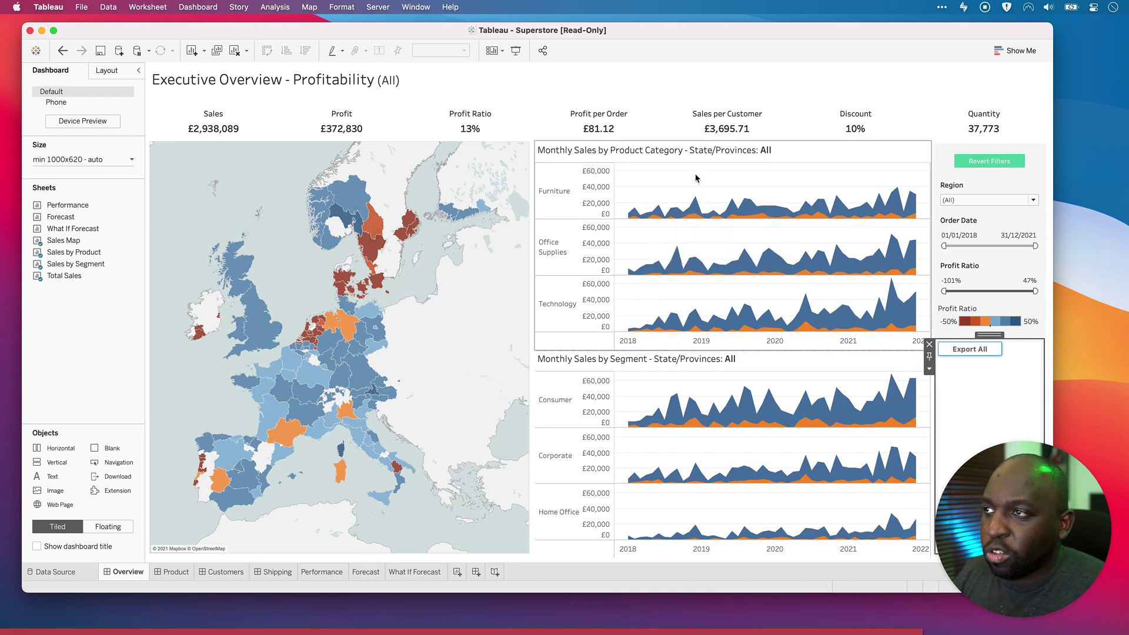
{"action": "left_click_drag", "start_coordinate": [74, 251], "coordinate": [141, 333]}
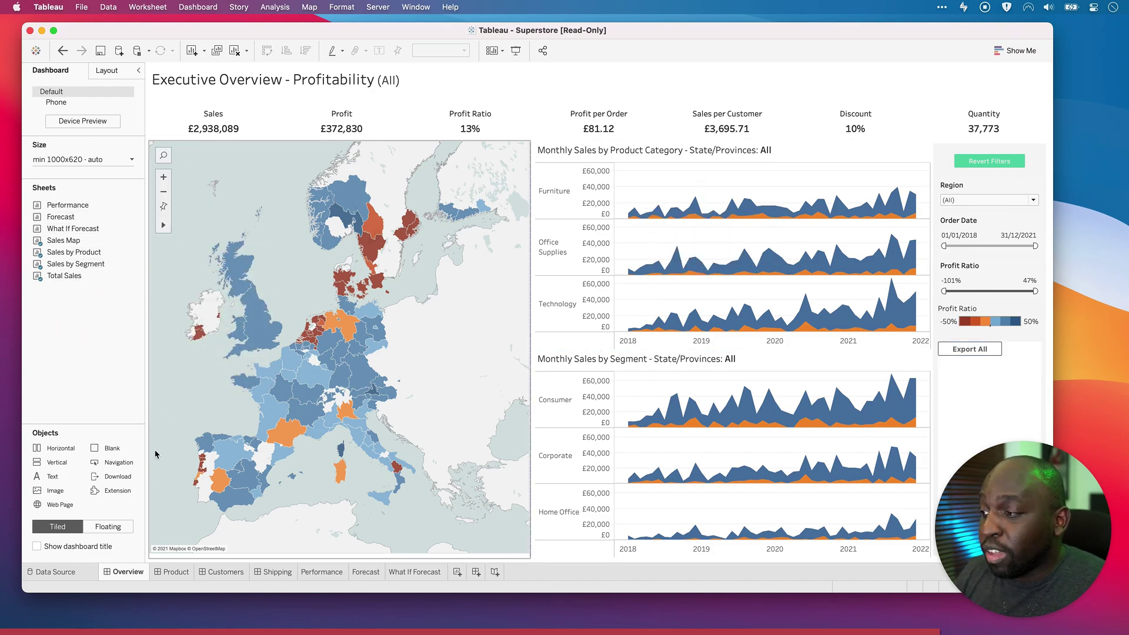
{"action": "left_click_drag", "start_coordinate": [114, 490], "coordinate": [991, 343]}
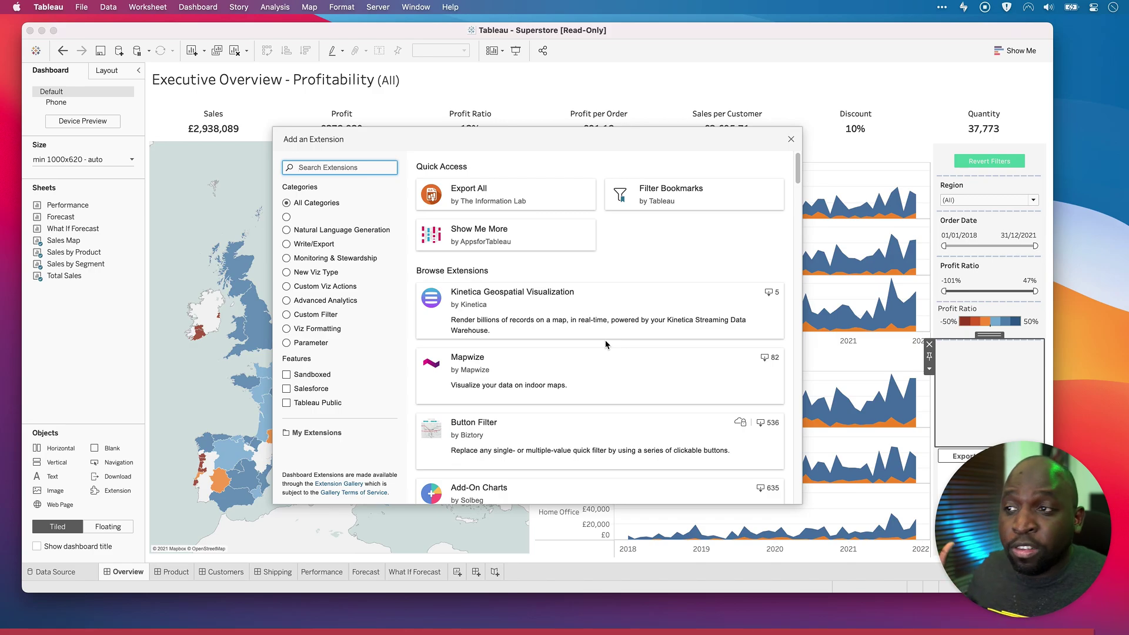
Step: Bring up the Chrome window with Tableau's Use Dashboard Extensions help article
{"action": "key", "text": "ctrl+Up"}
{"action": "left_click", "coordinate": [388, 284]}
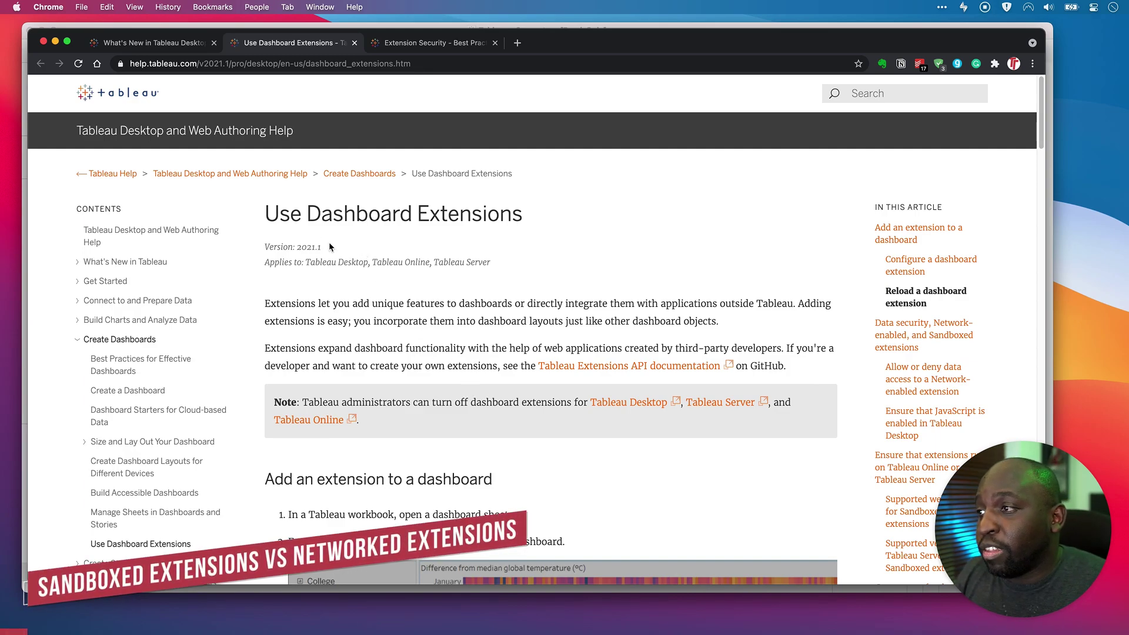
Step: Scroll the help article to Data security and highlight the Network-enabled extensions sentence
{"action": "left_click_drag", "start_coordinate": [330, 246], "coordinate": [277, 246]}
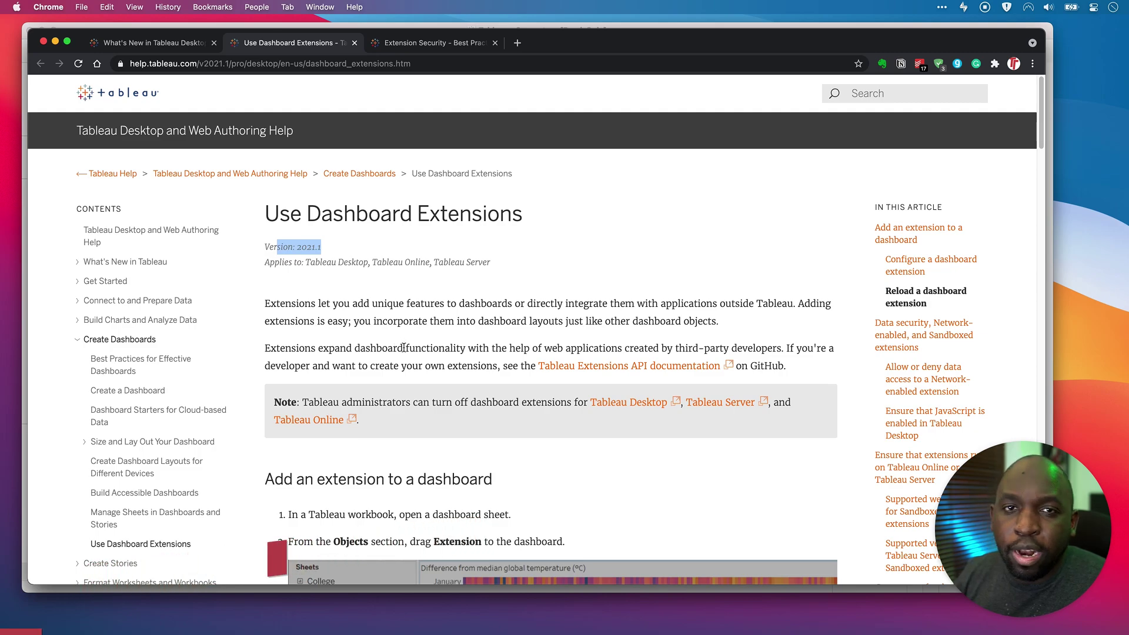
{"action": "scroll", "coordinate": [495, 348], "scroll_direction": "down", "scroll_amount": 3}
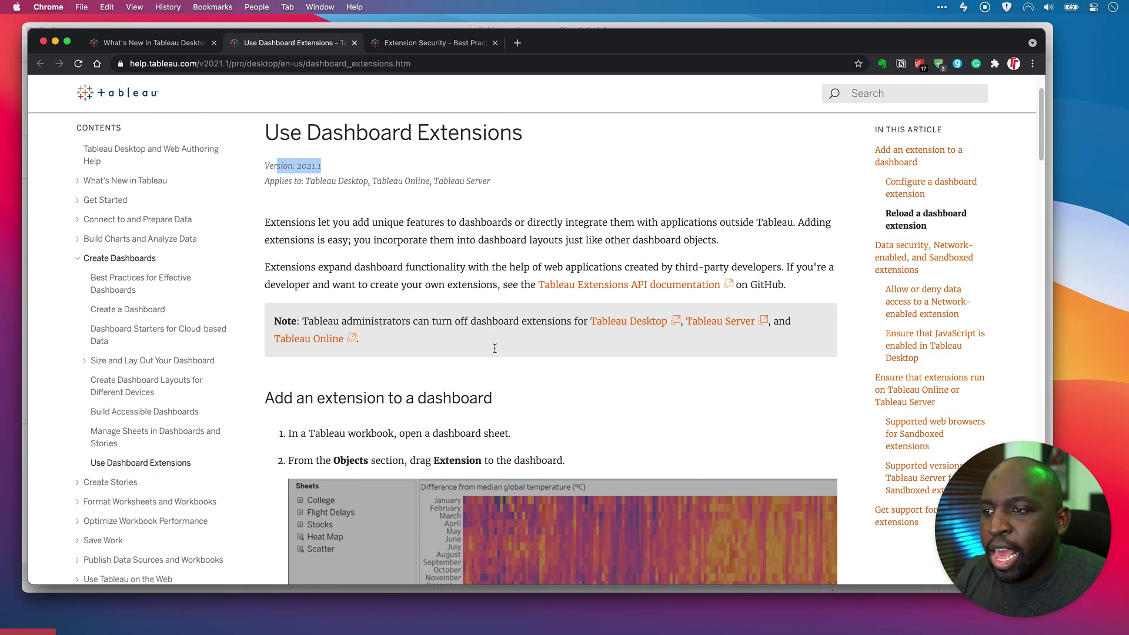
{"action": "scroll", "coordinate": [494, 348], "scroll_direction": "down", "scroll_amount": 12}
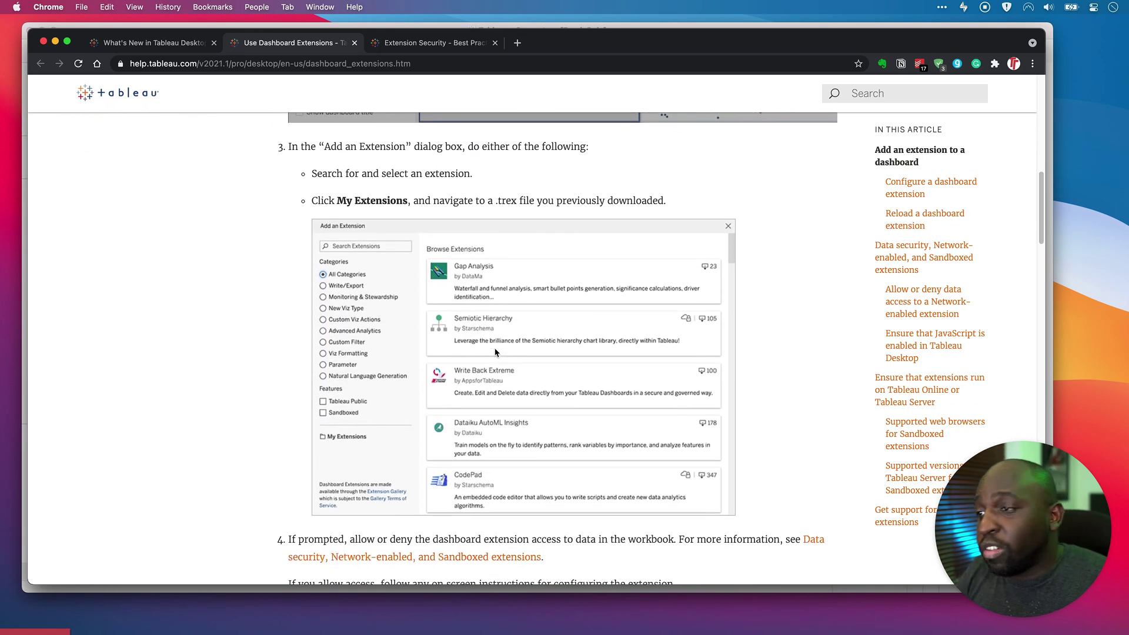
{"action": "scroll", "coordinate": [495, 351], "scroll_direction": "down", "scroll_amount": 5}
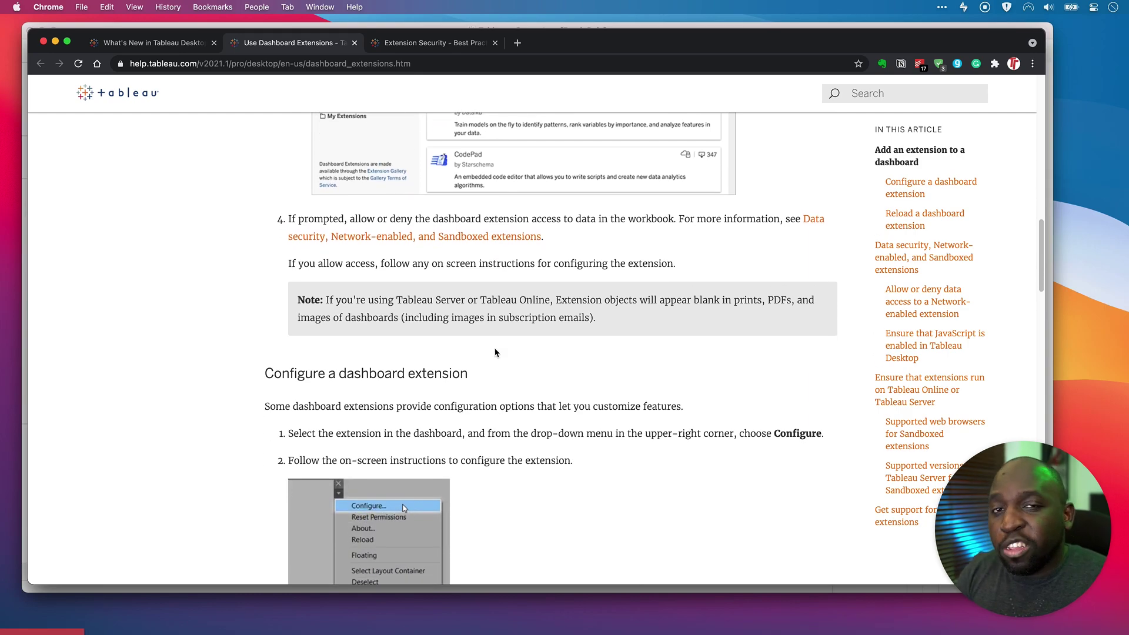
{"action": "scroll", "coordinate": [494, 351], "scroll_direction": "down", "scroll_amount": 9}
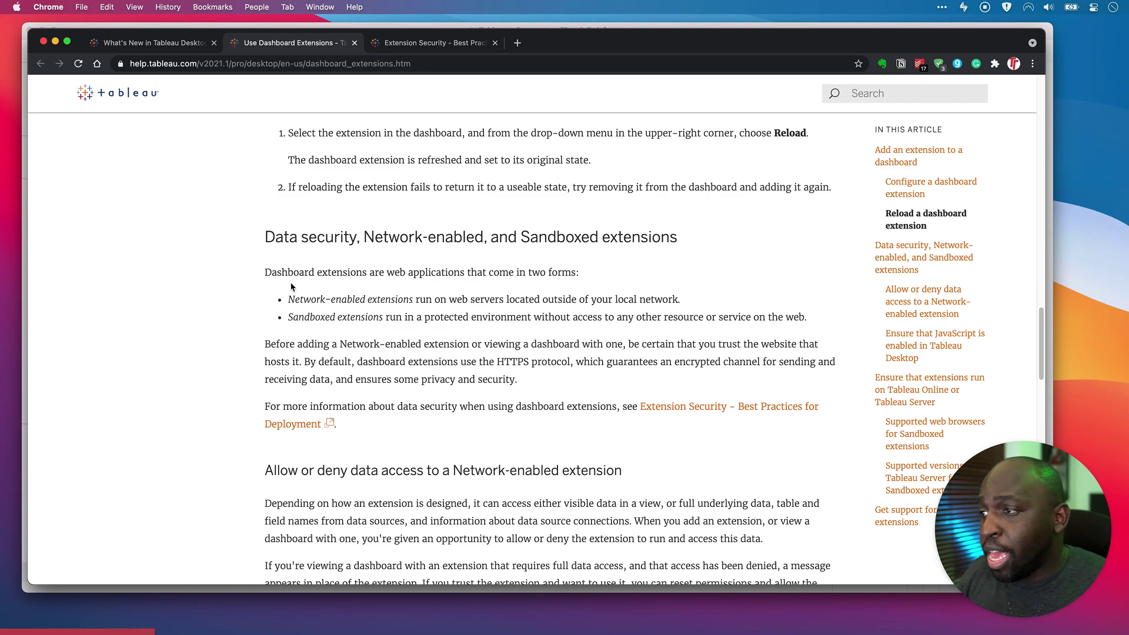
{"action": "left_click_drag", "start_coordinate": [286, 300], "coordinate": [694, 299]}
{"action": "left_click", "coordinate": [694, 299]}
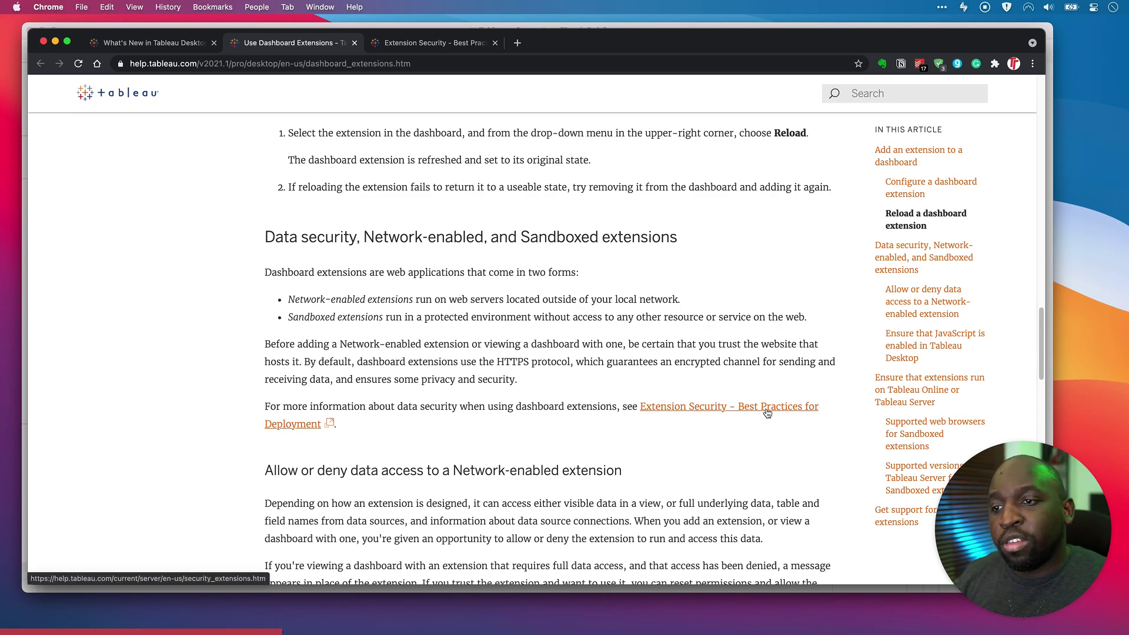
{"action": "left_click", "coordinate": [435, 50]}
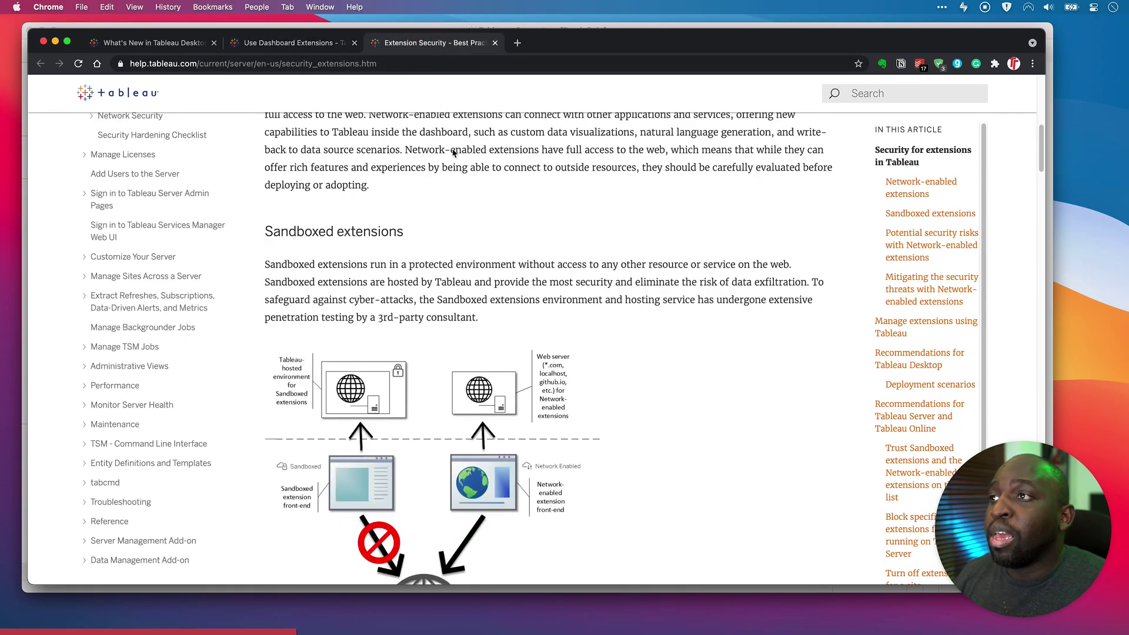
{"action": "scroll", "coordinate": [585, 412], "scroll_direction": "up", "scroll_amount": 3}
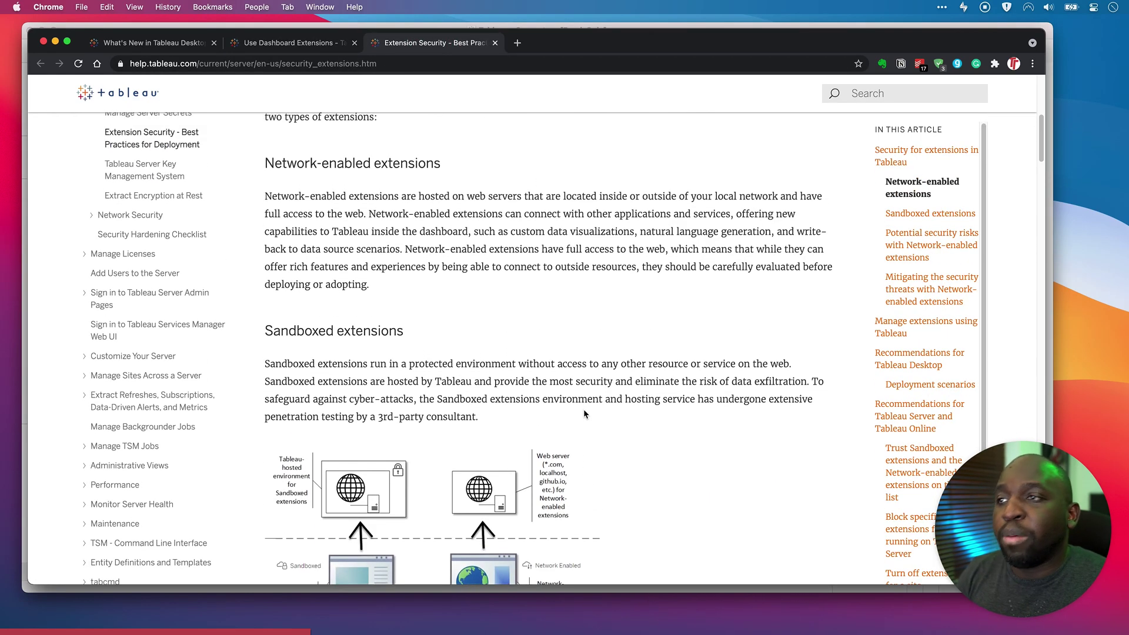
{"action": "scroll", "coordinate": [583, 410], "scroll_direction": "down", "scroll_amount": 5}
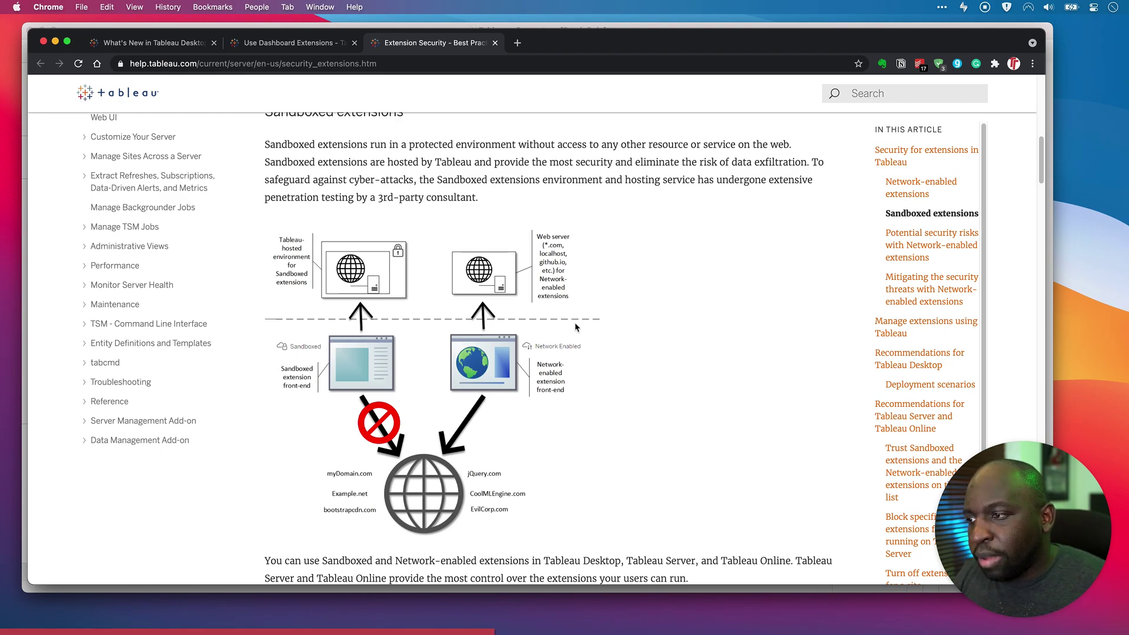
{"action": "scroll", "coordinate": [576, 332], "scroll_direction": "down", "scroll_amount": 3}
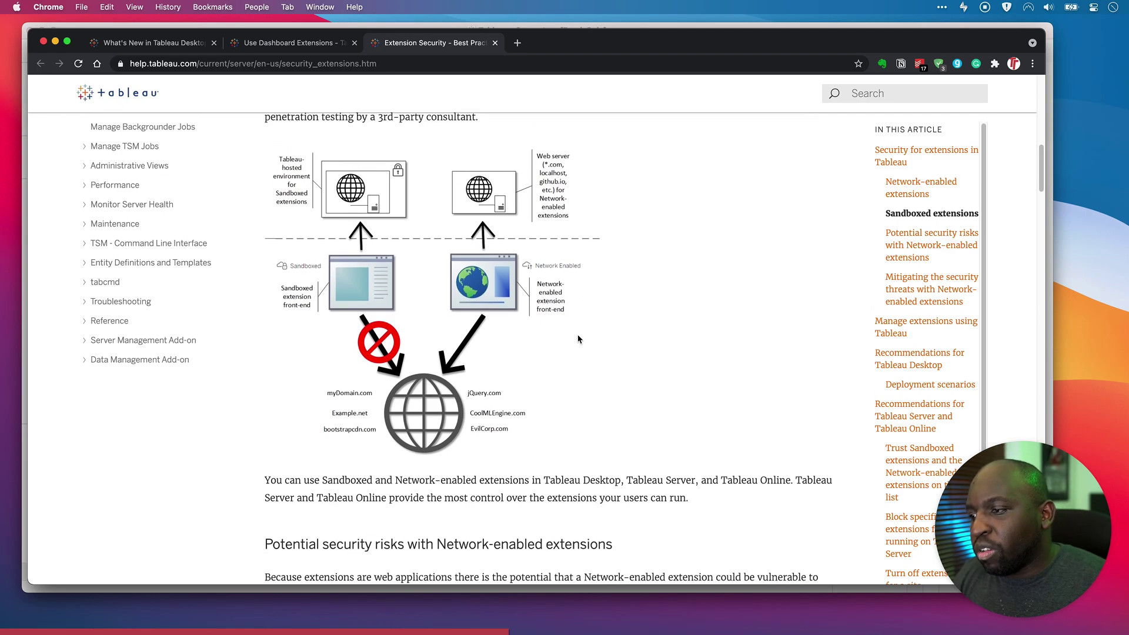
{"action": "scroll", "coordinate": [578, 339], "scroll_direction": "down", "scroll_amount": 2}
{"action": "scroll", "coordinate": [578, 339], "scroll_direction": "up", "scroll_amount": 2}
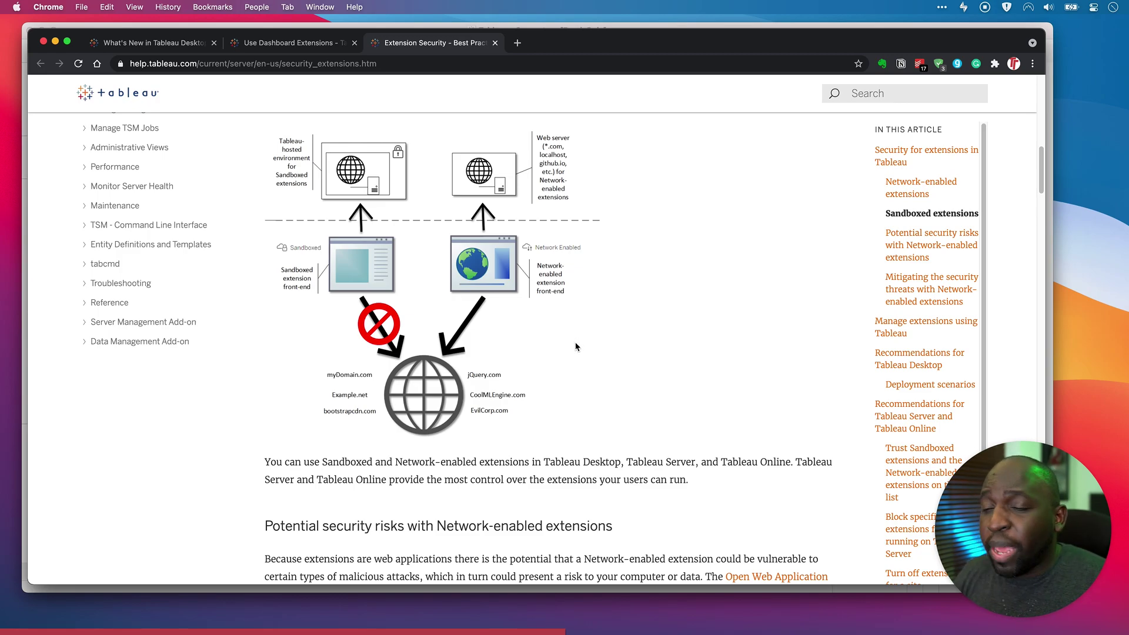
{"action": "scroll", "coordinate": [576, 346], "scroll_direction": "down", "scroll_amount": 15}
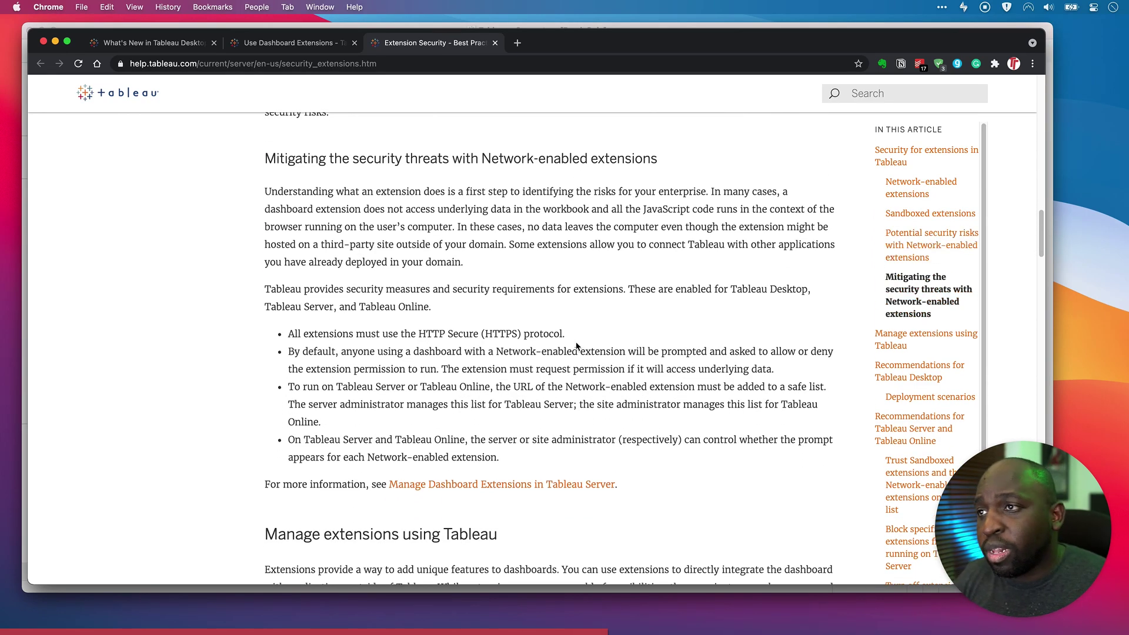
{"action": "scroll", "coordinate": [576, 346], "scroll_direction": "down", "scroll_amount": 10}
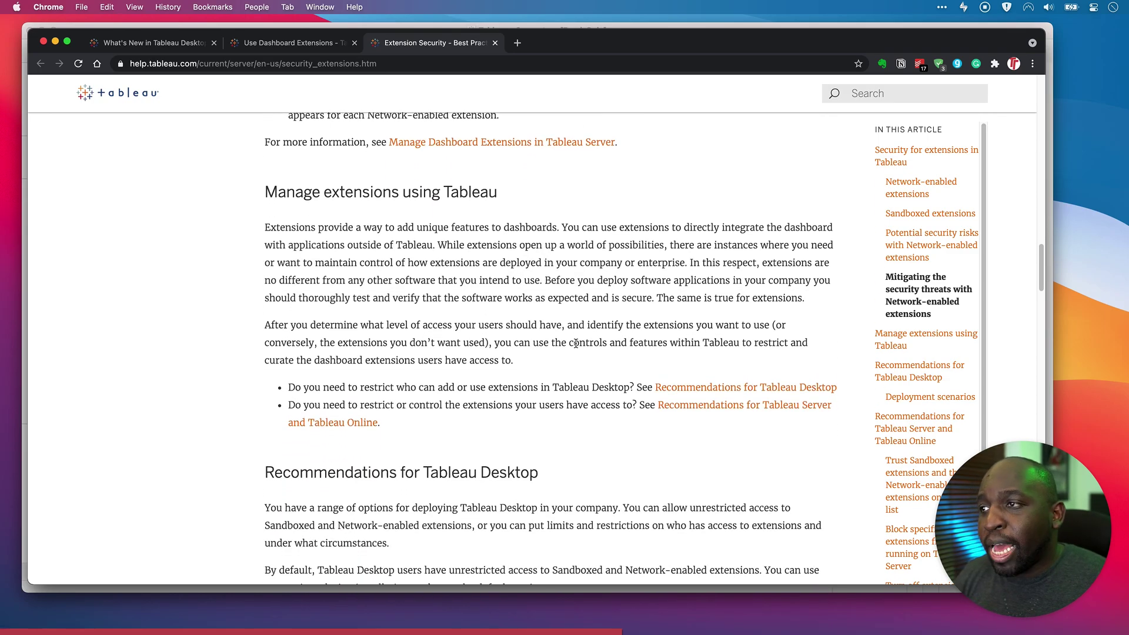
{"action": "scroll", "coordinate": [575, 343], "scroll_direction": "down", "scroll_amount": 9}
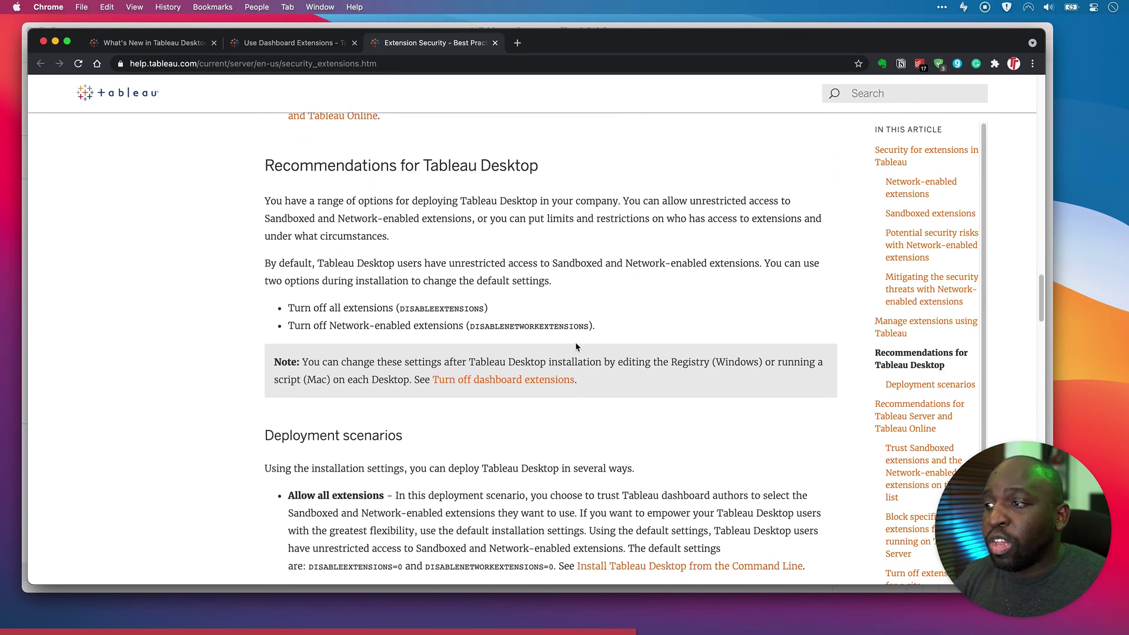
{"action": "scroll", "coordinate": [576, 345], "scroll_direction": "down", "scroll_amount": 9}
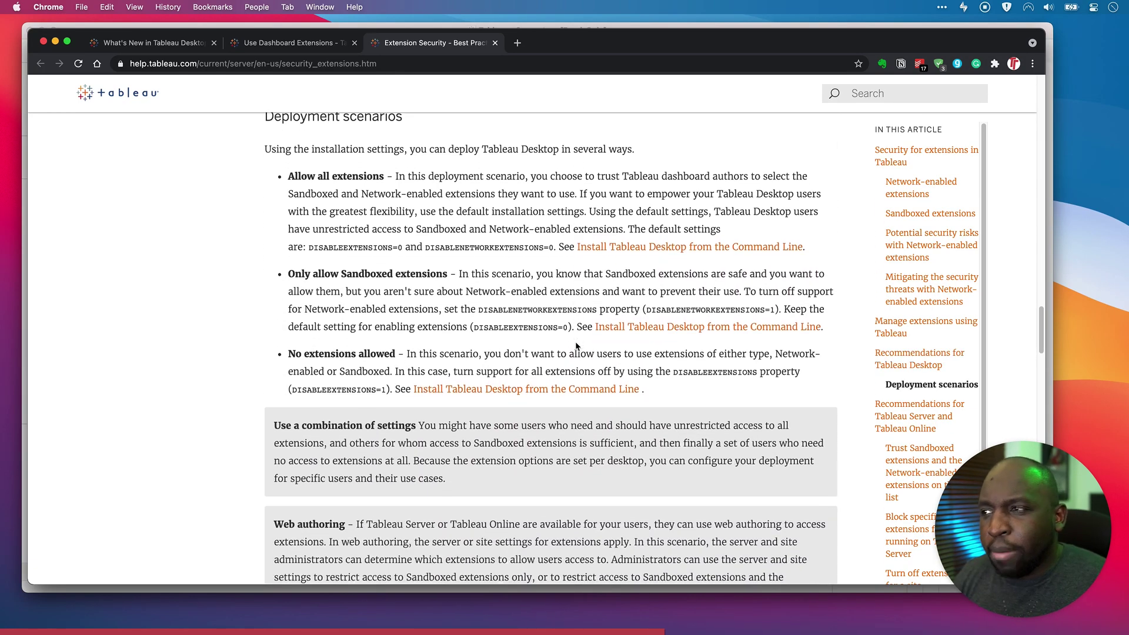
{"action": "scroll", "coordinate": [576, 346], "scroll_direction": "up", "scroll_amount": 1}
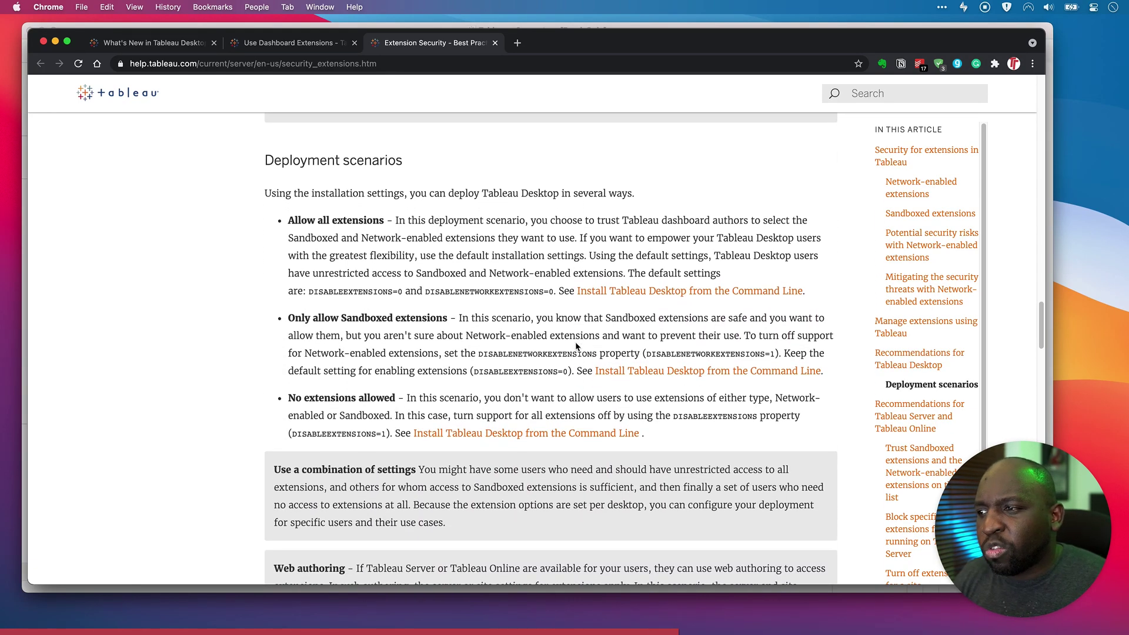
{"action": "scroll", "coordinate": [577, 347], "scroll_direction": "down", "scroll_amount": 9}
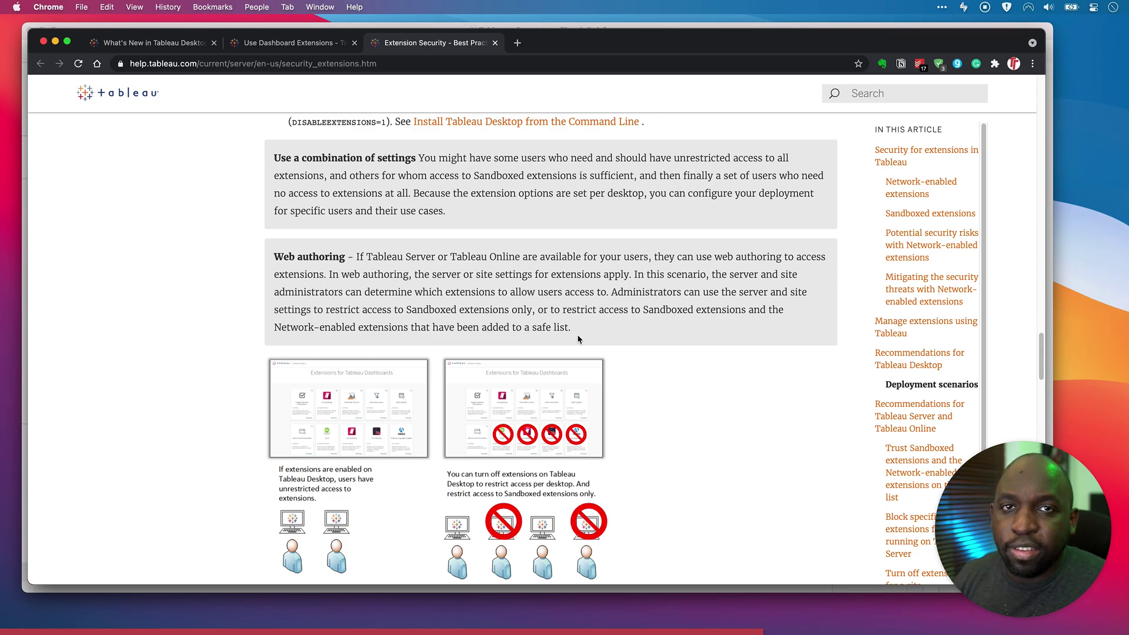
{"action": "scroll", "coordinate": [588, 347], "scroll_direction": "down", "scroll_amount": 5}
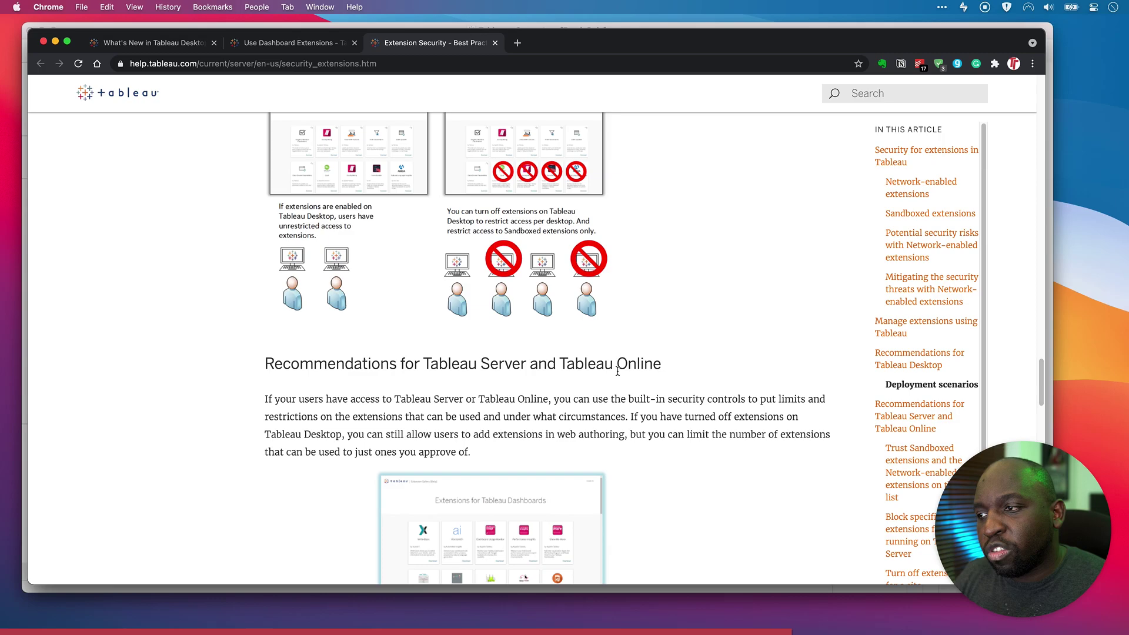
{"action": "scroll", "coordinate": [617, 374], "scroll_direction": "down", "scroll_amount": 7}
{"action": "scroll", "coordinate": [620, 378], "scroll_direction": "up", "scroll_amount": 5}
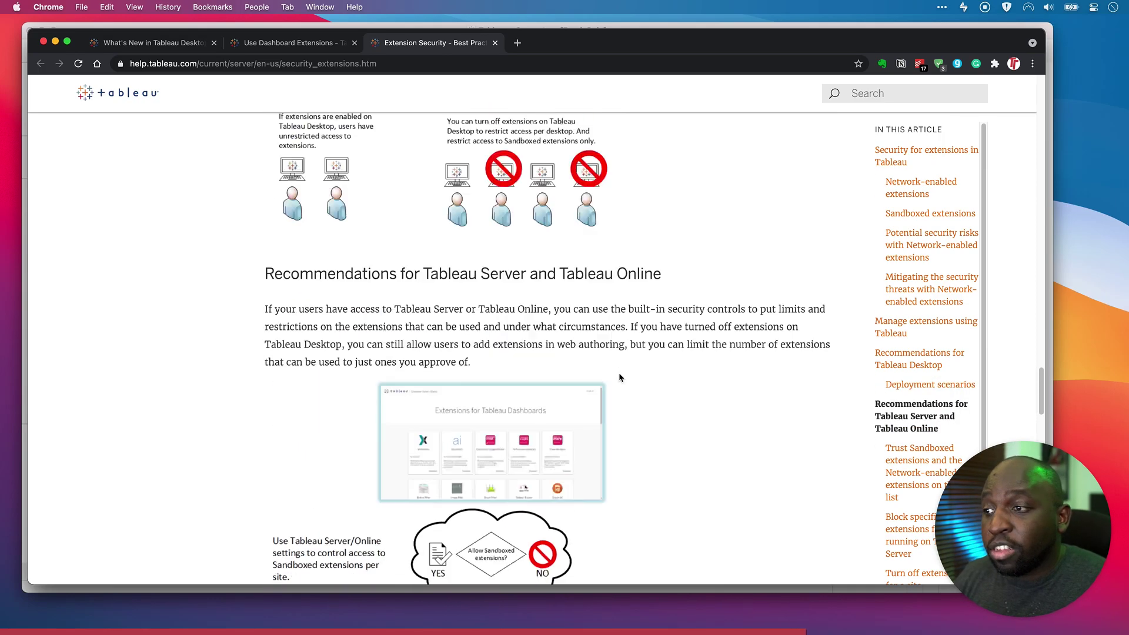
{"action": "scroll", "coordinate": [620, 378], "scroll_direction": "up", "scroll_amount": 6}
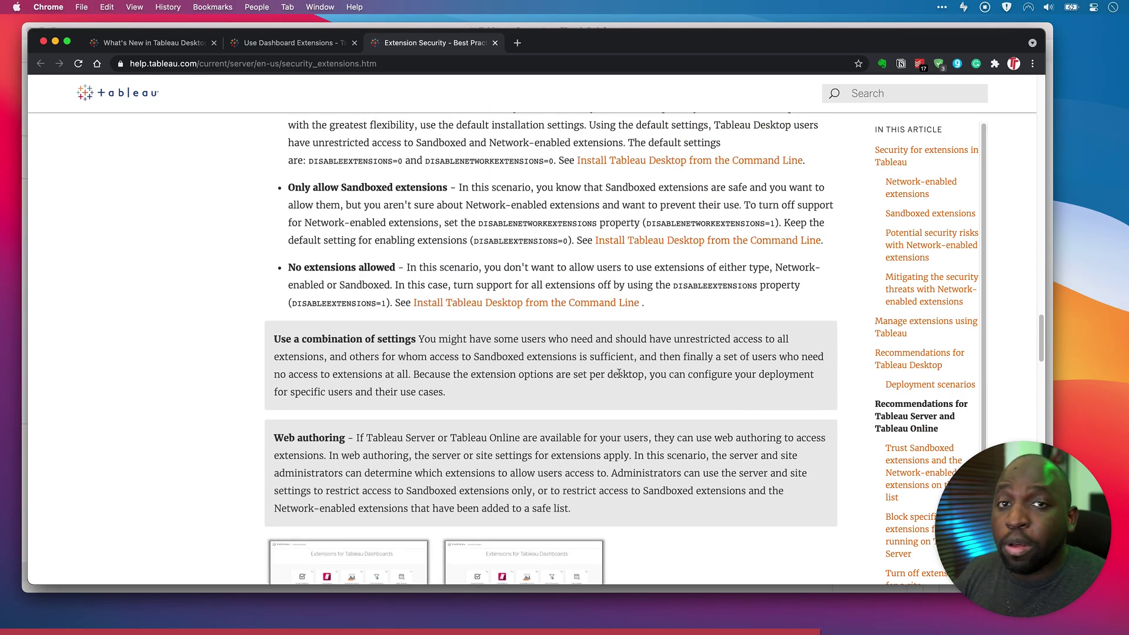
{"action": "scroll", "coordinate": [620, 373], "scroll_direction": "up", "scroll_amount": 4}
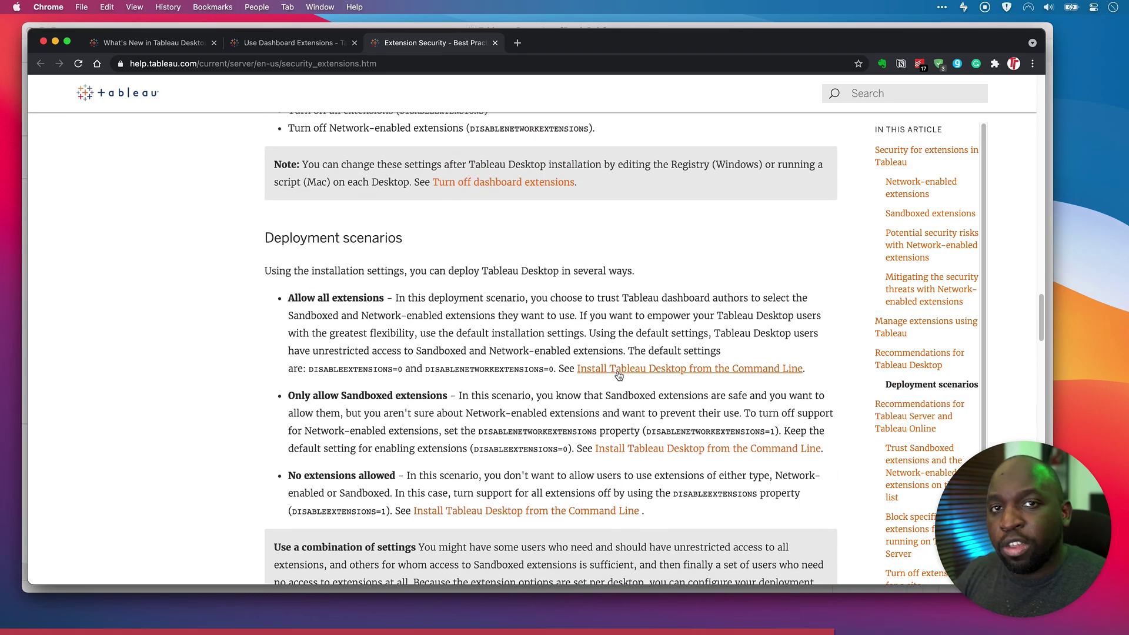
{"action": "scroll", "coordinate": [617, 376], "scroll_direction": "up", "scroll_amount": 9}
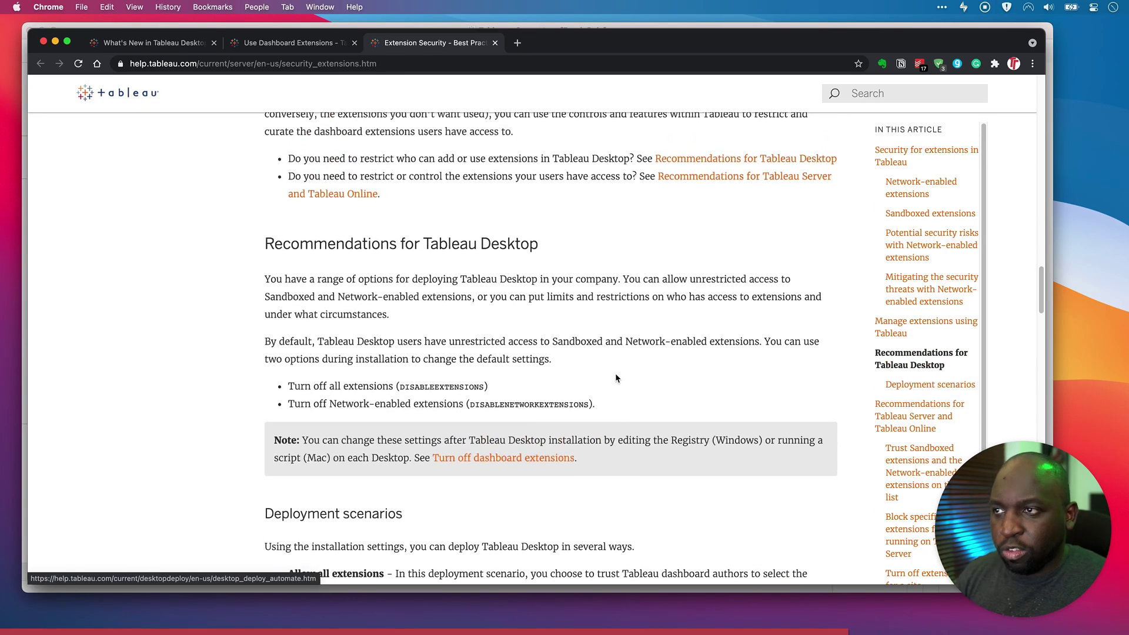
{"action": "scroll", "coordinate": [616, 383], "scroll_direction": "down", "scroll_amount": 3}
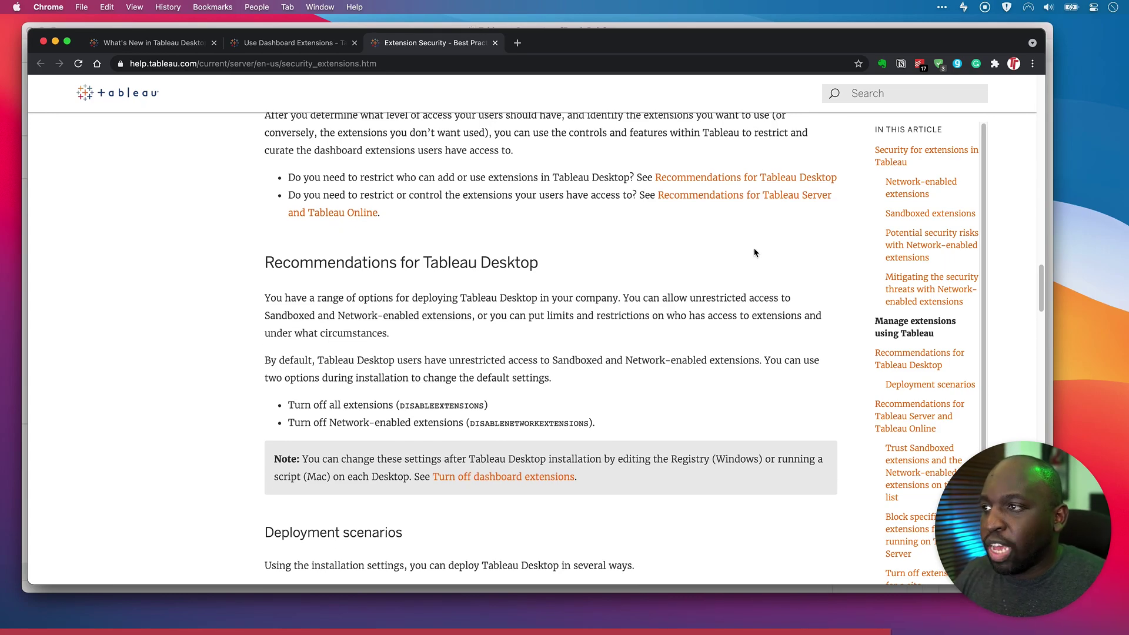
{"action": "scroll", "coordinate": [674, 286], "scroll_direction": "up", "scroll_amount": 2}
{"action": "scroll", "coordinate": [674, 286], "scroll_direction": "up", "scroll_amount": 6}
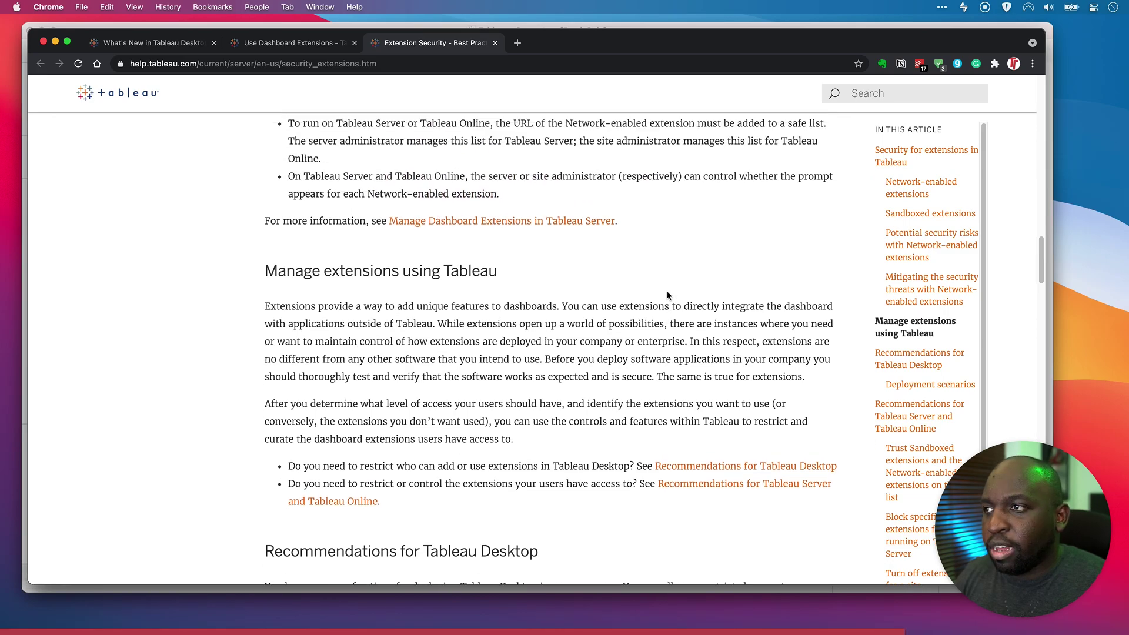
{"action": "scroll", "coordinate": [667, 299], "scroll_direction": "down", "scroll_amount": 20}
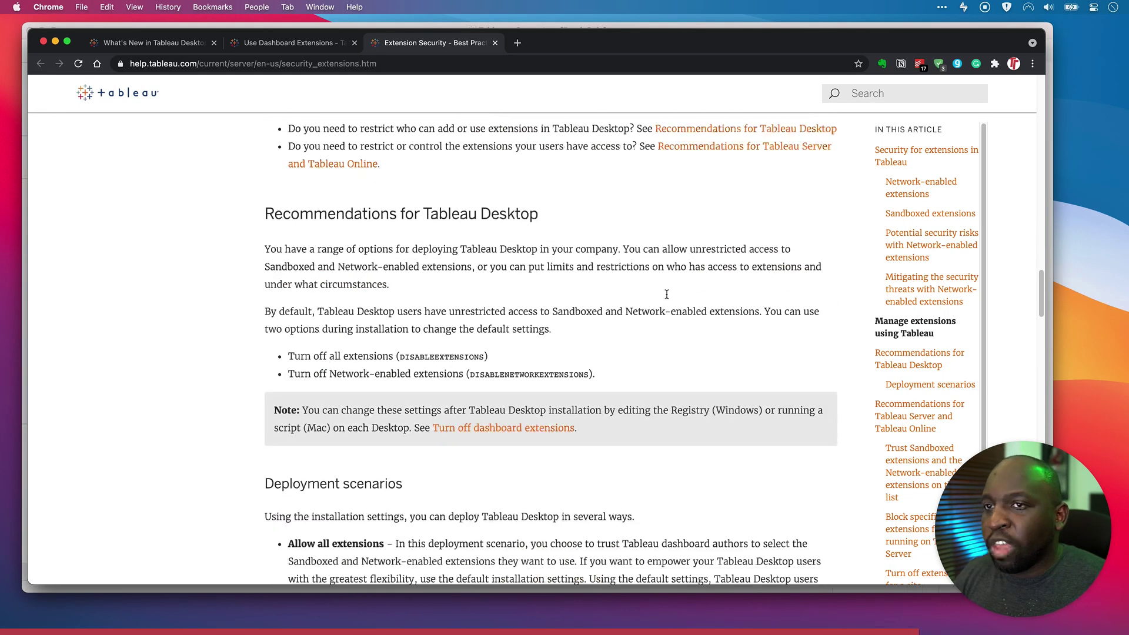
{"action": "scroll", "coordinate": [667, 298], "scroll_direction": "down", "scroll_amount": 12}
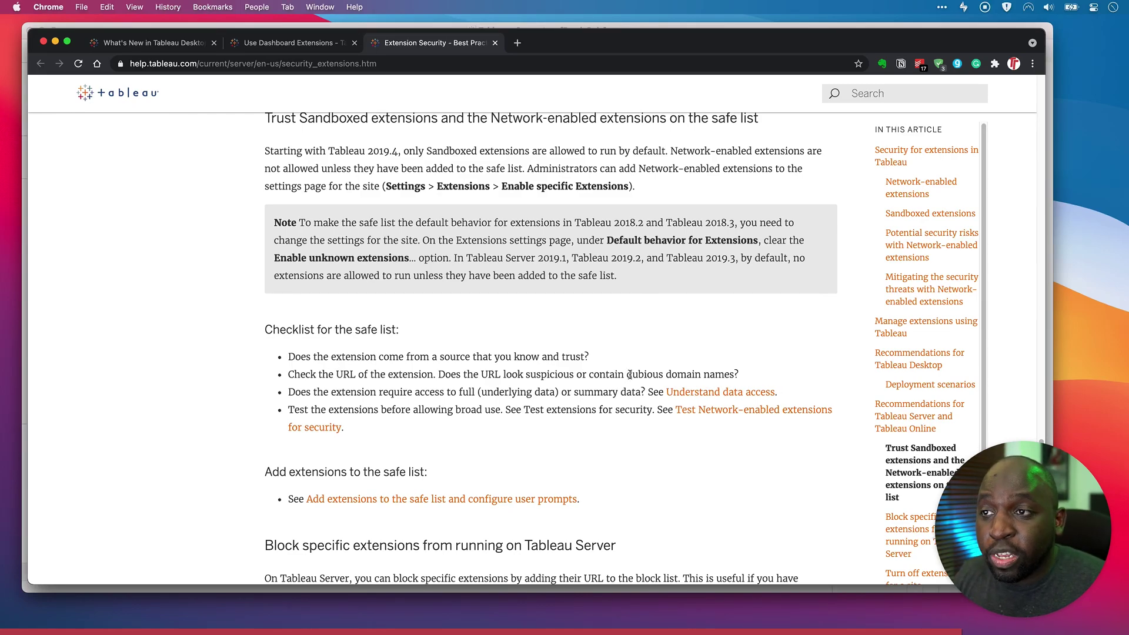
{"action": "scroll", "coordinate": [630, 374], "scroll_direction": "down", "scroll_amount": 1}
{"action": "scroll", "coordinate": [617, 339], "scroll_direction": "up", "scroll_amount": 1}
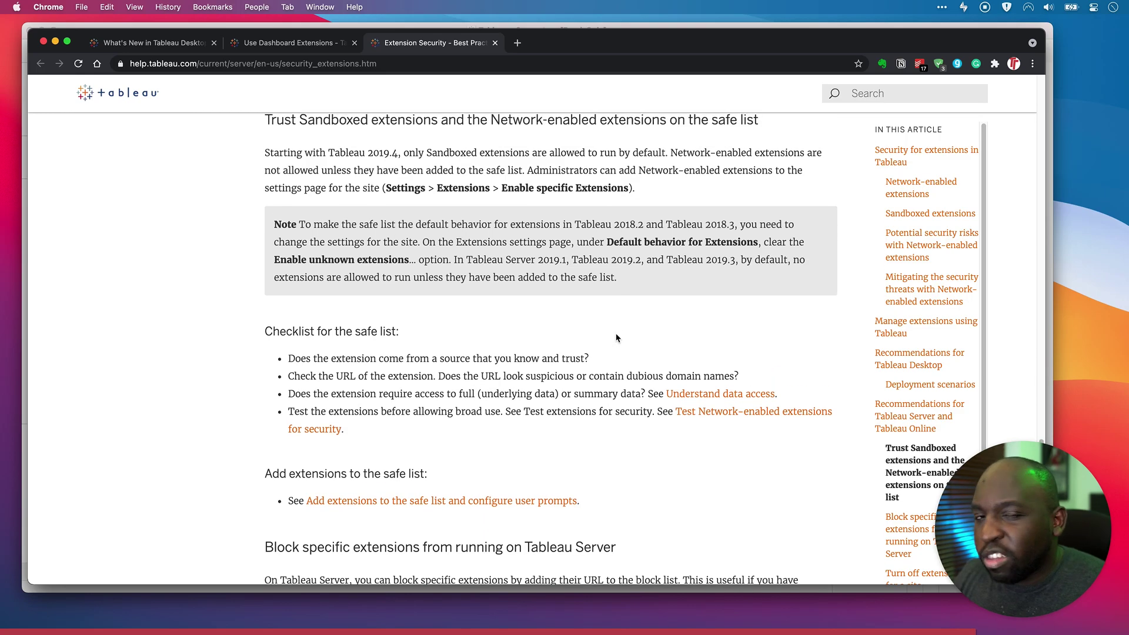
{"action": "scroll", "coordinate": [617, 338], "scroll_direction": "down", "scroll_amount": 10}
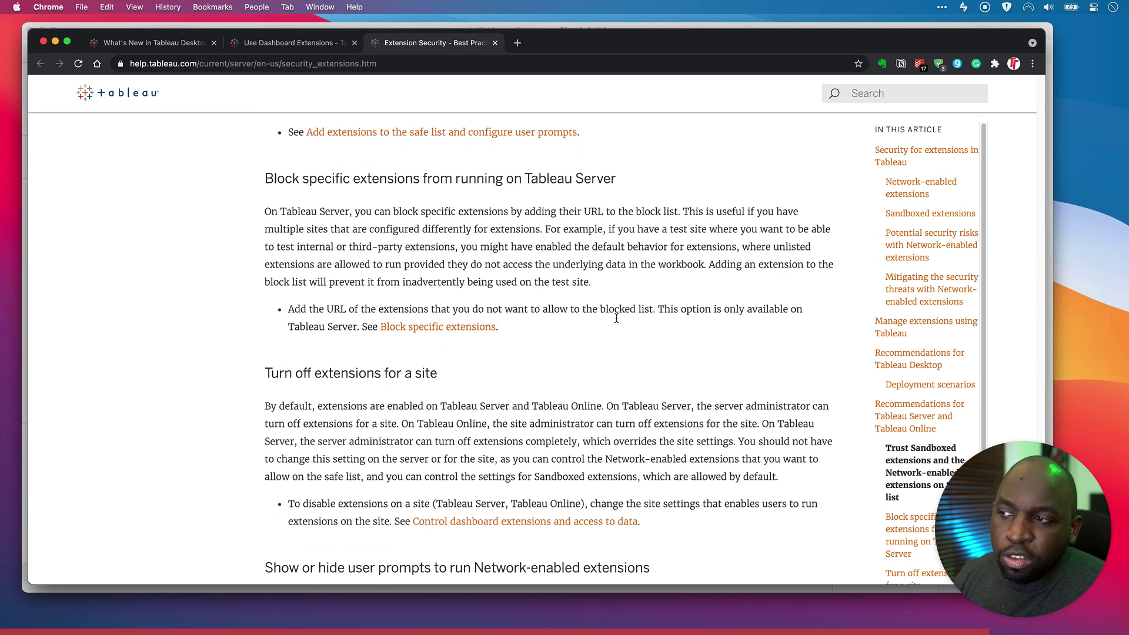
{"action": "scroll", "coordinate": [617, 321], "scroll_direction": "down", "scroll_amount": 2}
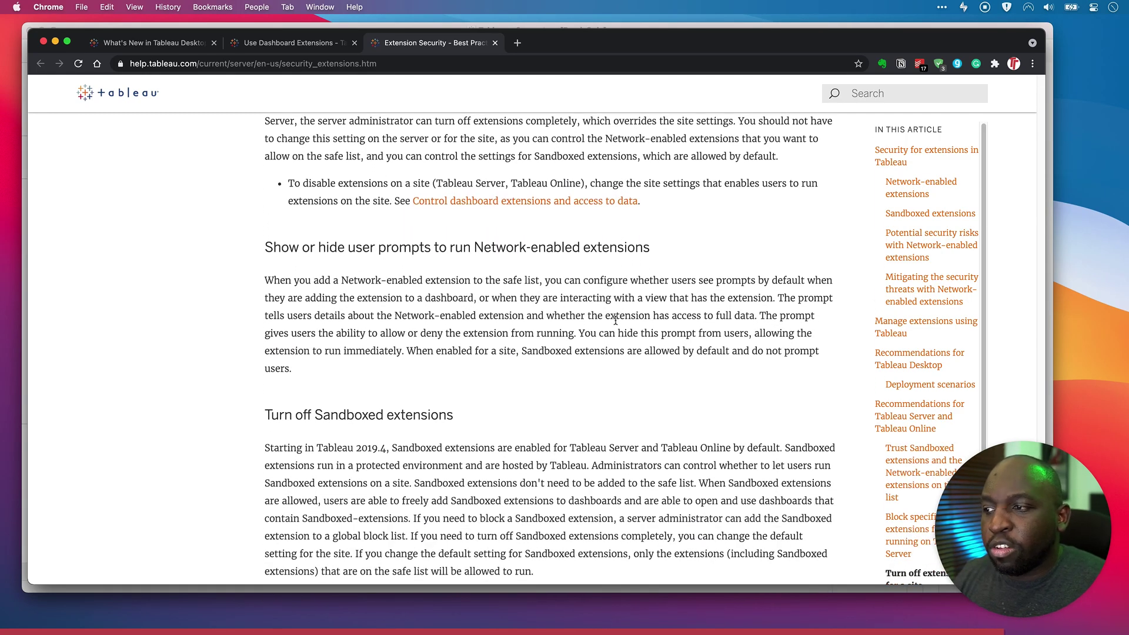
{"action": "scroll", "coordinate": [616, 321], "scroll_direction": "down", "scroll_amount": 2}
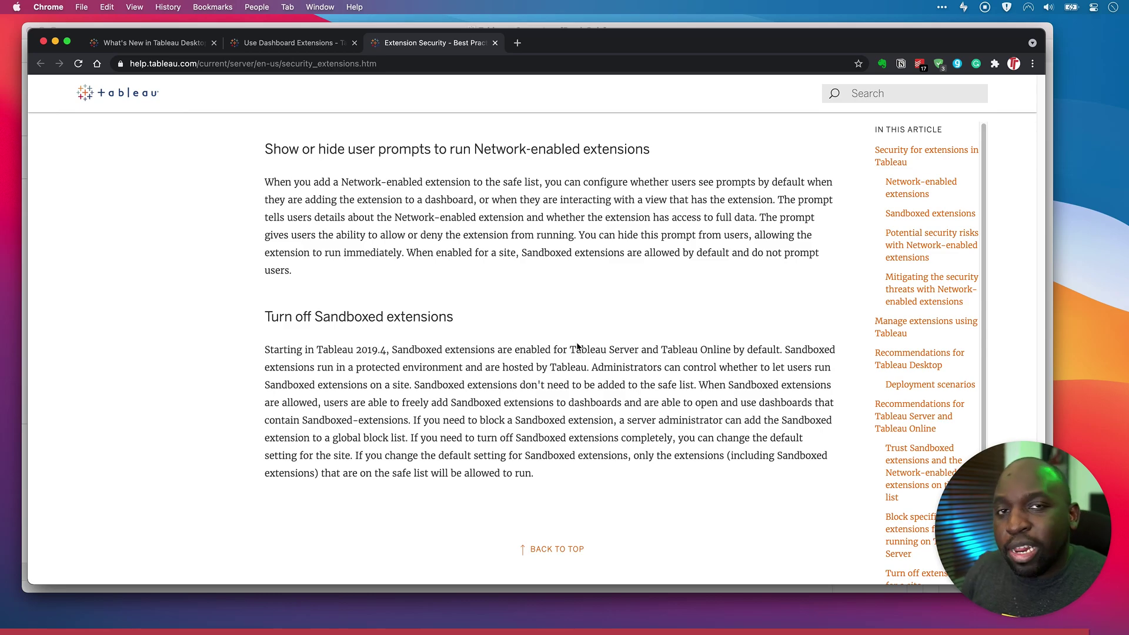
Step: Return to the Tableau - Superstore window with the Add an Extension gallery showing
{"action": "key", "text": "ctrl+Up"}
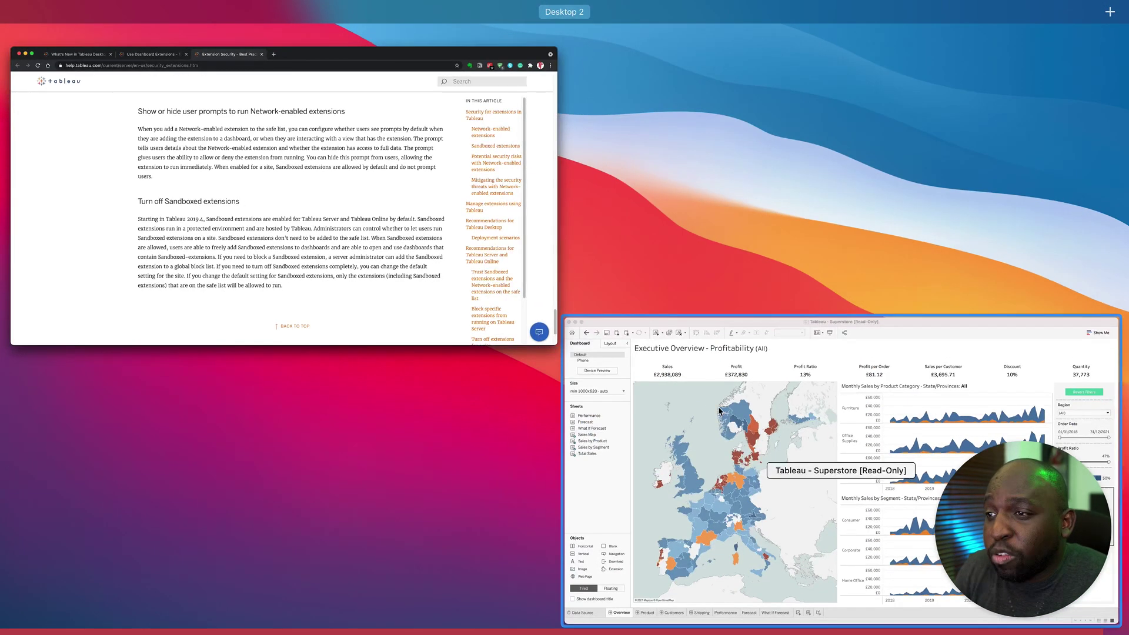
{"action": "left_click", "coordinate": [764, 470]}
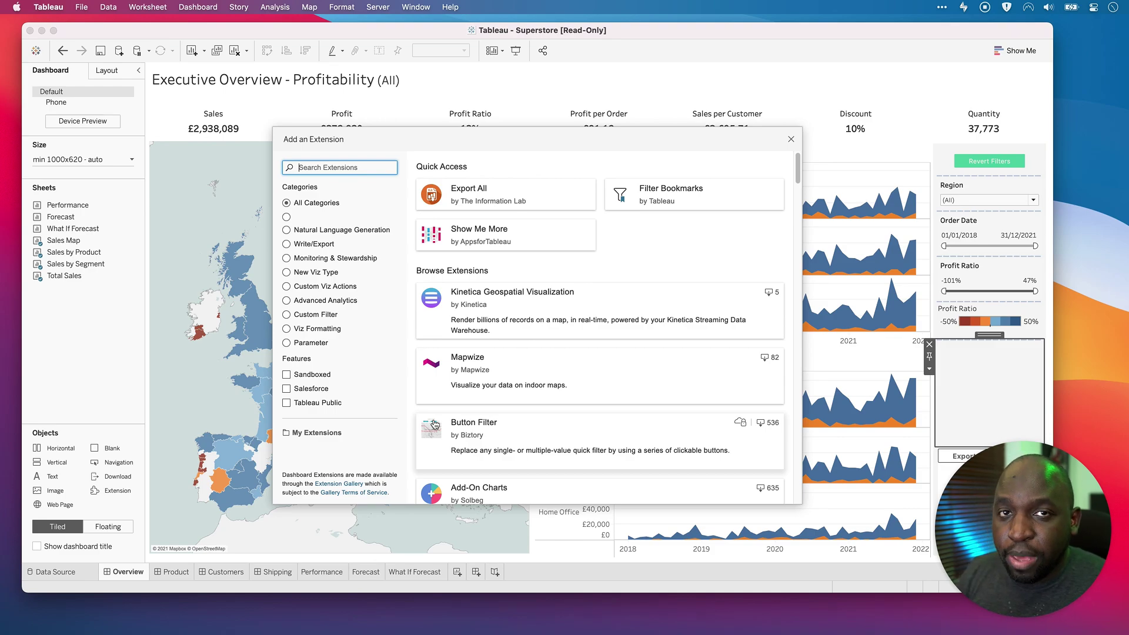
Step: Draw a rectangle around the Add an Extension dialog and an arrow to the Extension object
{"action": "key", "text": "ctrl+shift+a"}
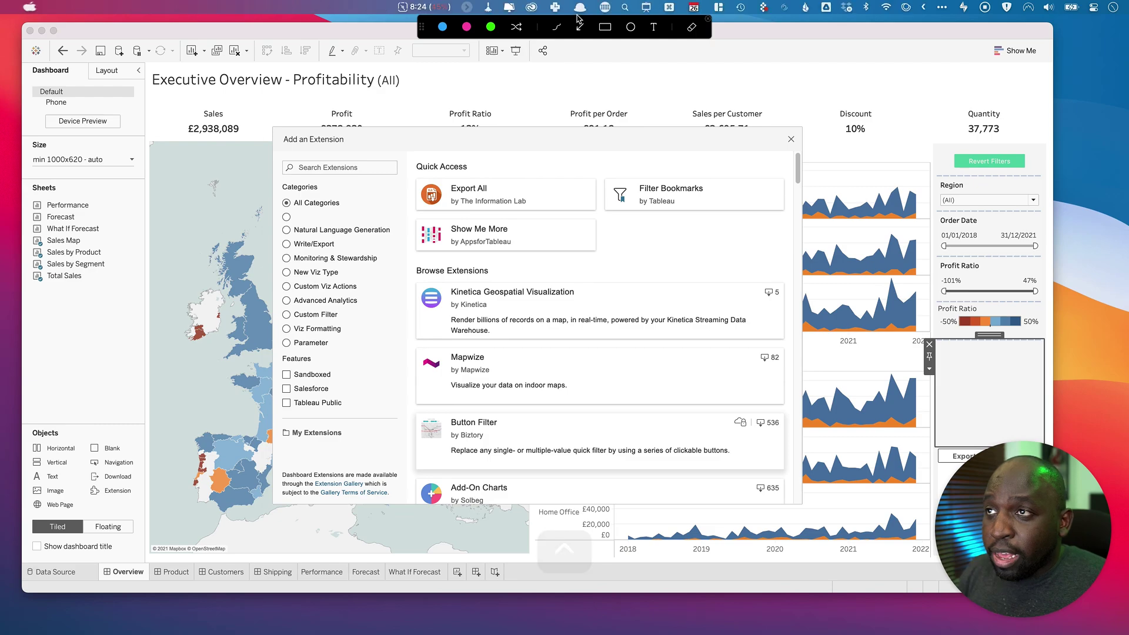
{"action": "left_click", "coordinate": [605, 27]}
{"action": "mouse_move", "coordinate": [263, 122]}
{"action": "left_mouse_down"}
{"action": "mouse_move", "coordinate": [333, 219]}
{"action": "mouse_move", "coordinate": [768, 514]}
{"action": "mouse_move", "coordinate": [811, 514]}
{"action": "left_mouse_up"}
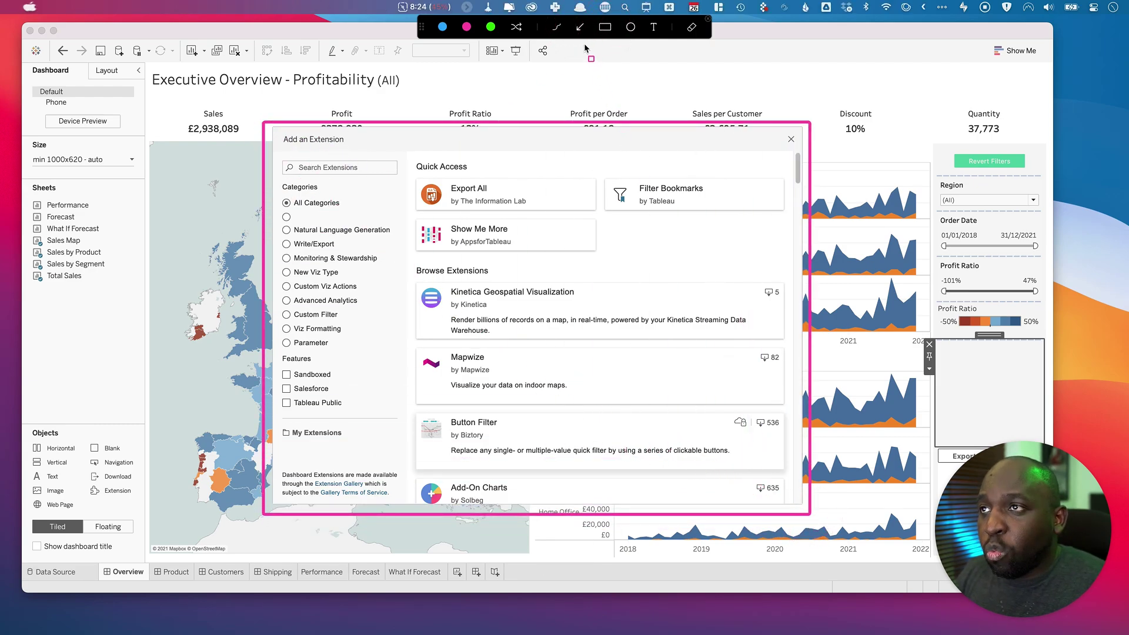
{"action": "left_click", "coordinate": [580, 27]}
{"action": "left_click_drag", "start_coordinate": [245, 252], "coordinate": [126, 486]}
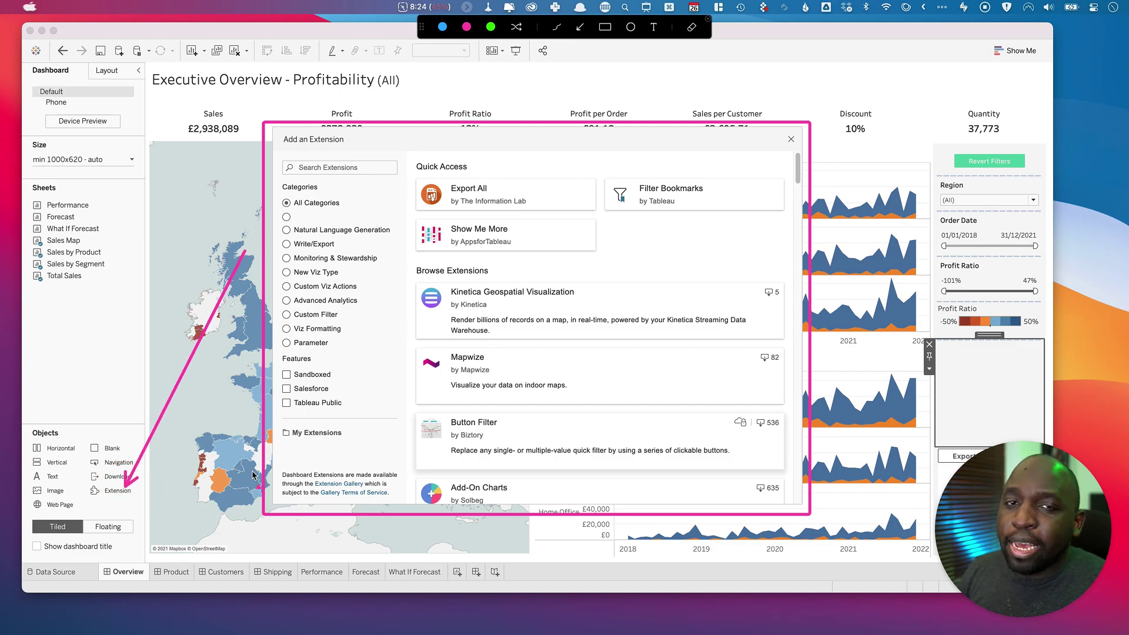